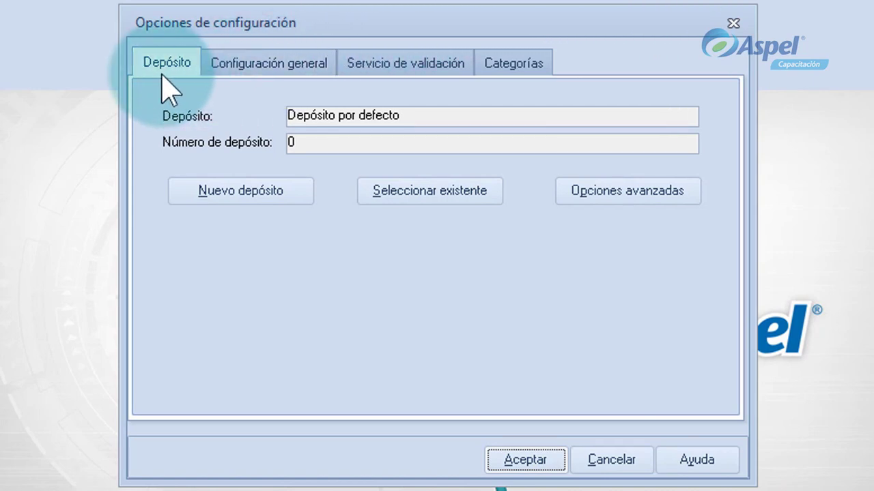
left_click(272, 83)
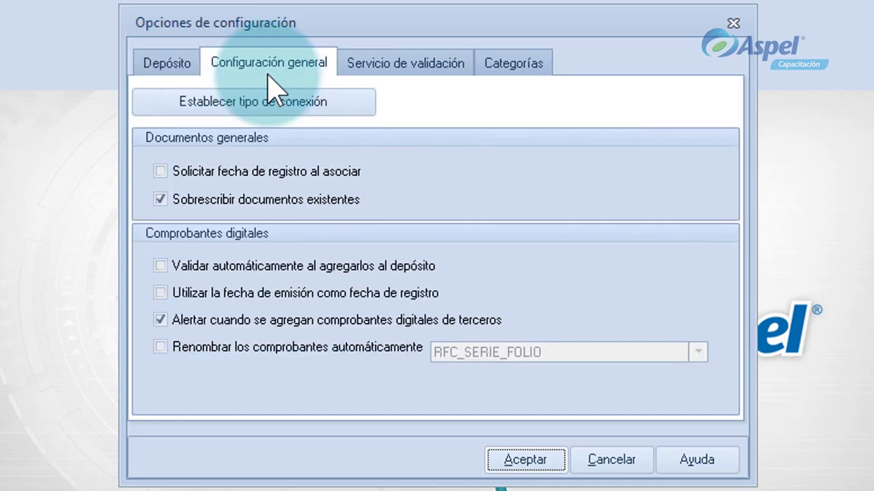
left_click(413, 87)
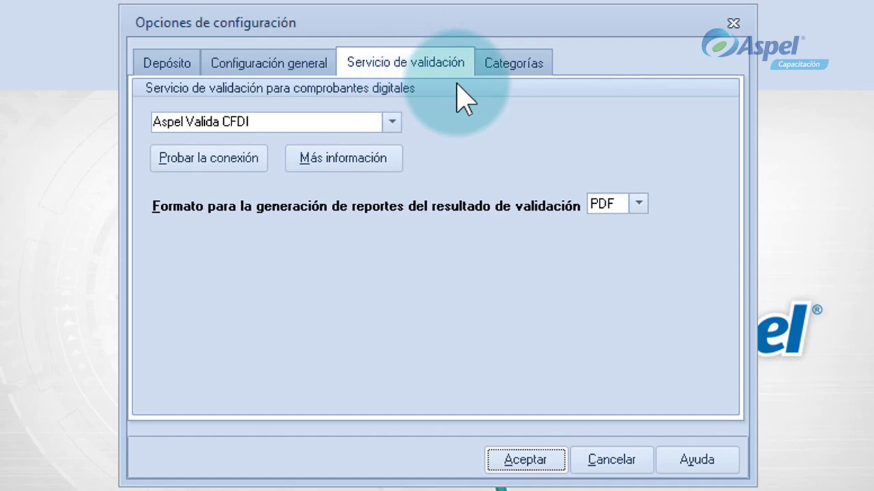
left_click(504, 87)
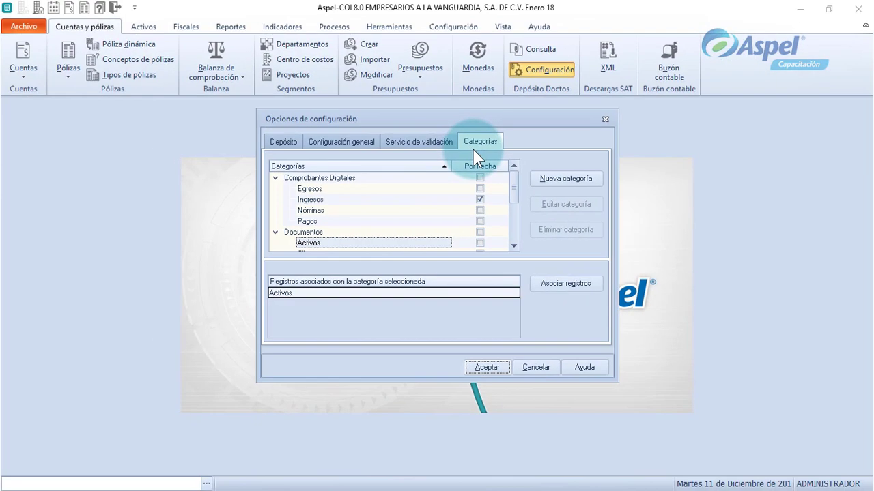
left_click(283, 141)
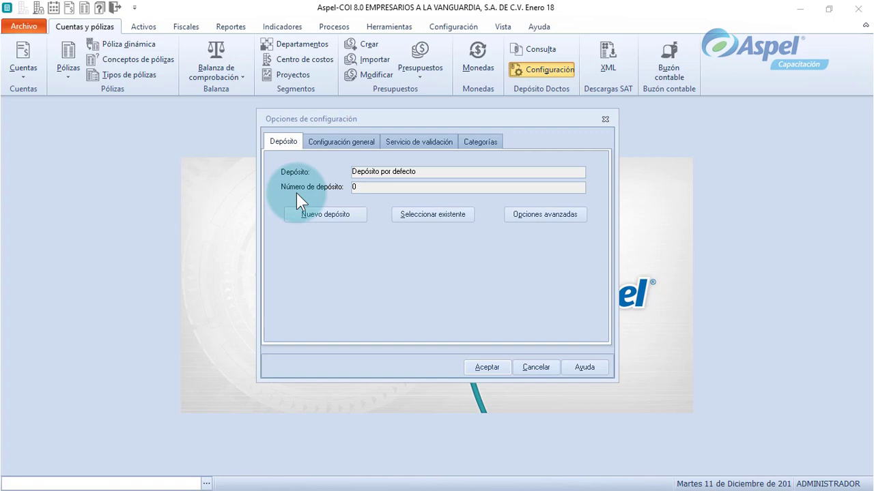
Use the existing Empresa01 repository (number 1) instead of a new one, and show its advanced storage options.
left_click(358, 226)
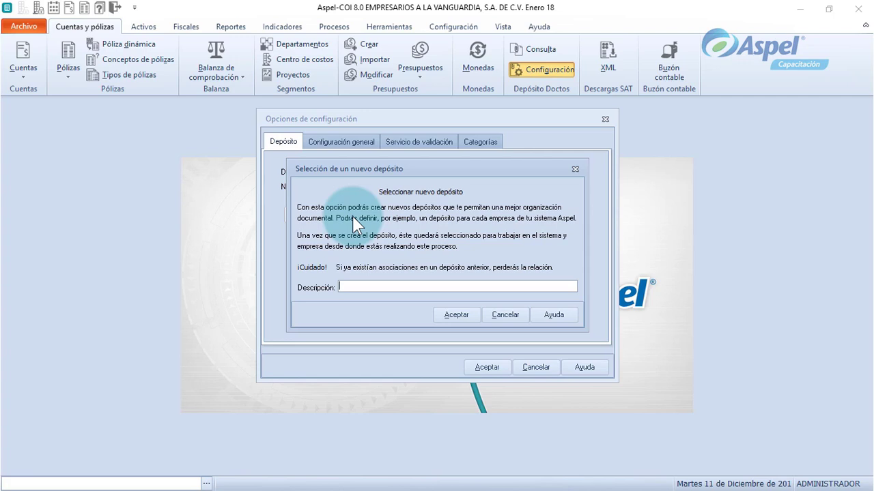
key("Escape")
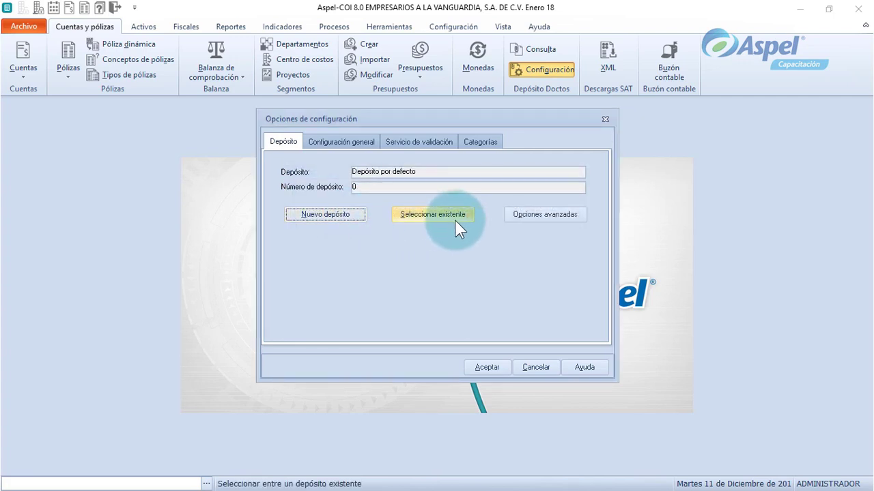
left_click(457, 220)
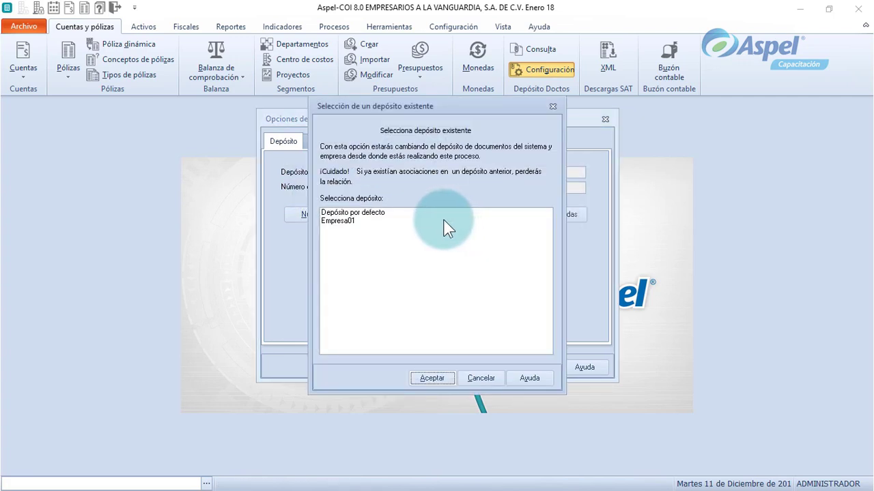
left_click(444, 221)
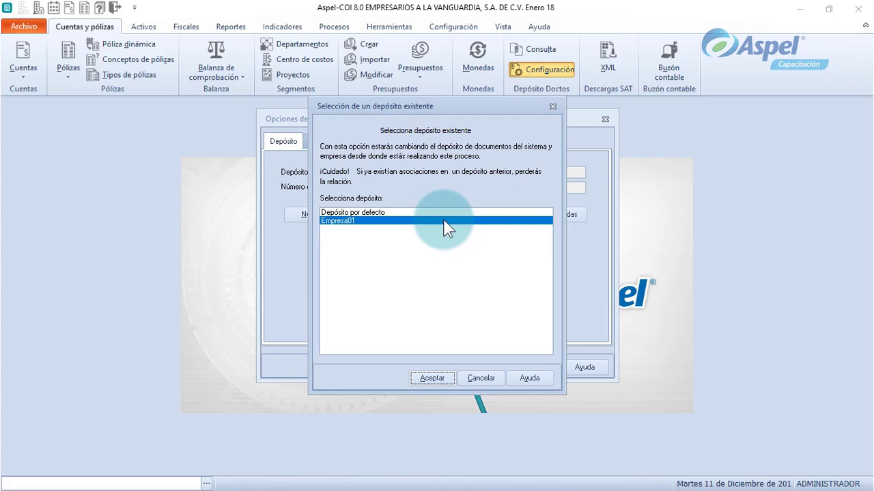
left_click(425, 376)
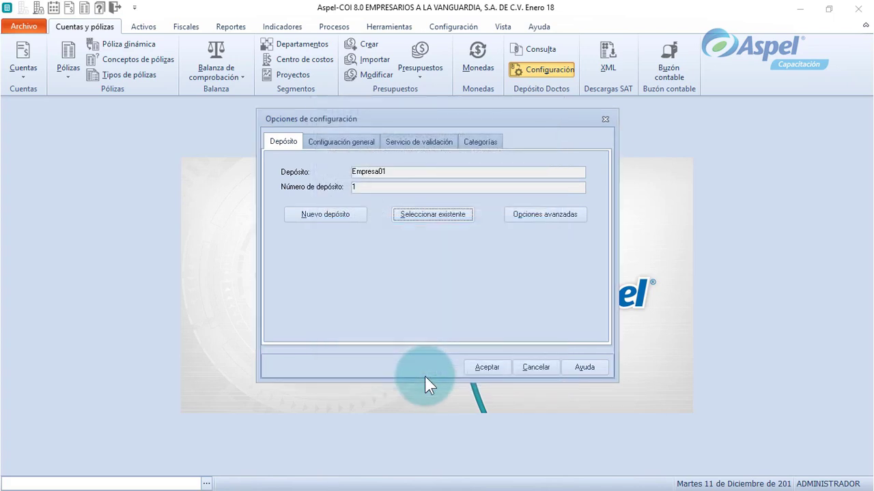
left_click(577, 221)
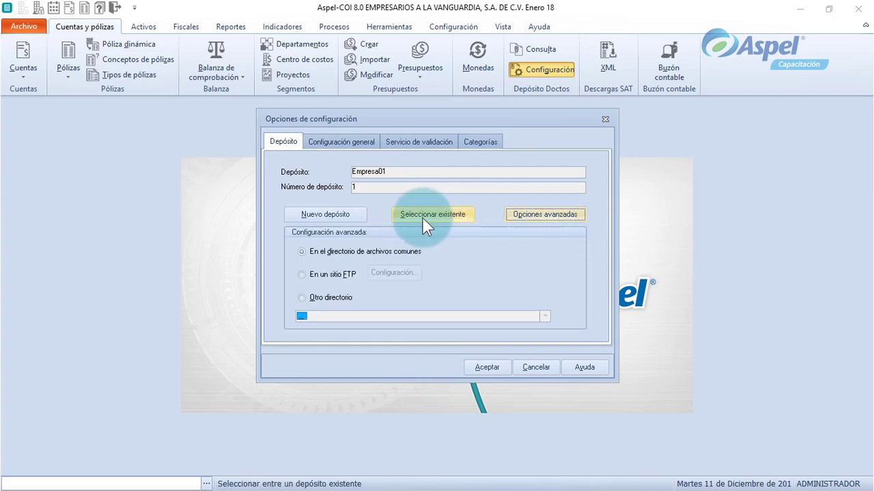
After reviewing the common-files and FTP options, store Empresa01 in Otro directorio at C:\Users\Soporte\Desktop.
left_click(314, 256)
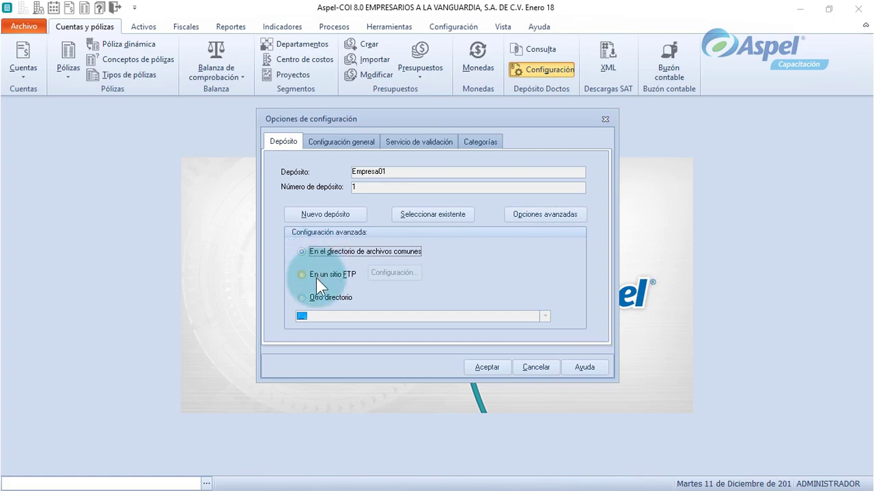
left_click(316, 278)
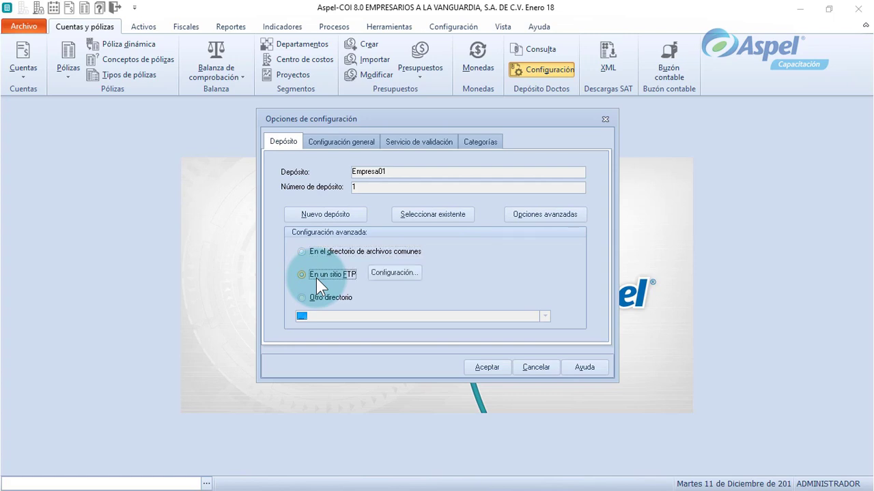
left_click(400, 279)
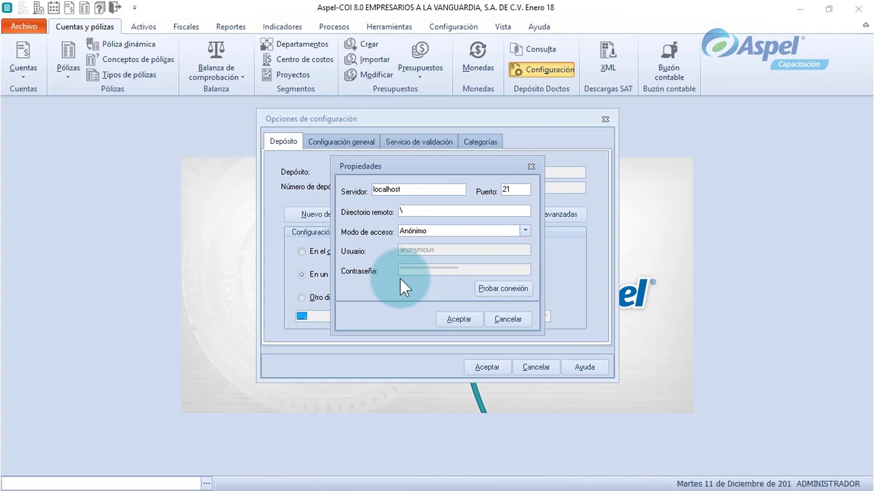
key("Escape")
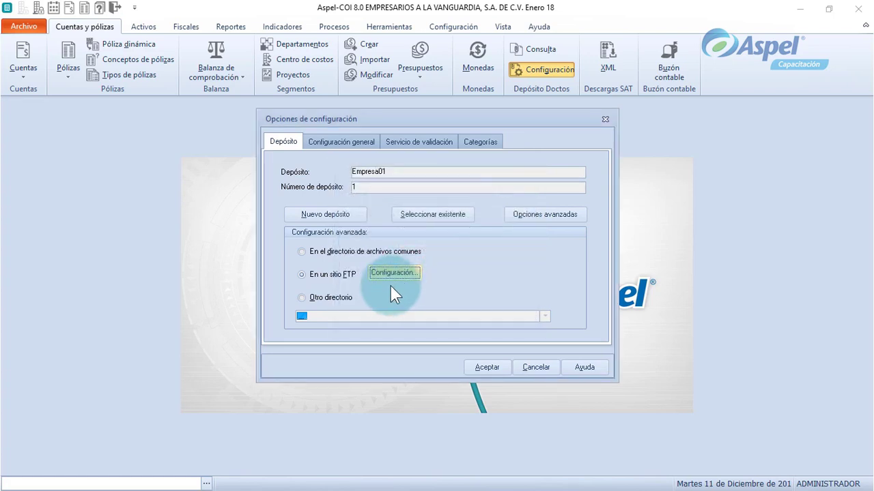
left_click(315, 302)
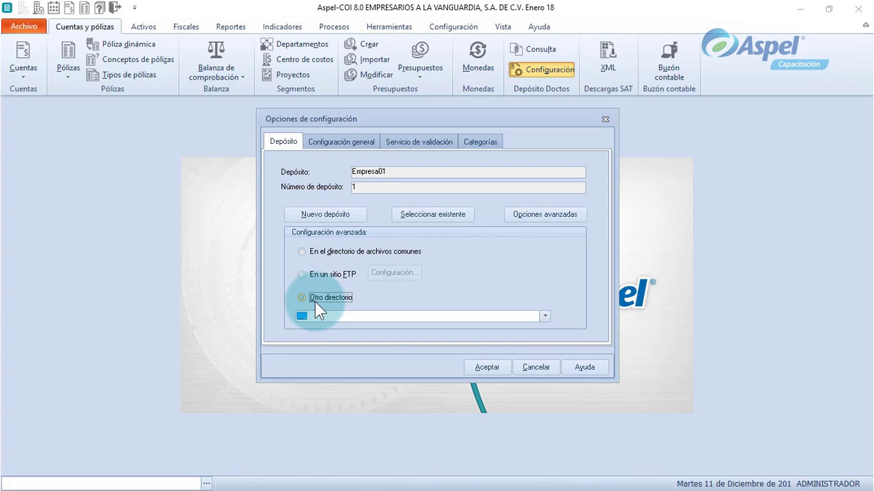
left_click(544, 317)
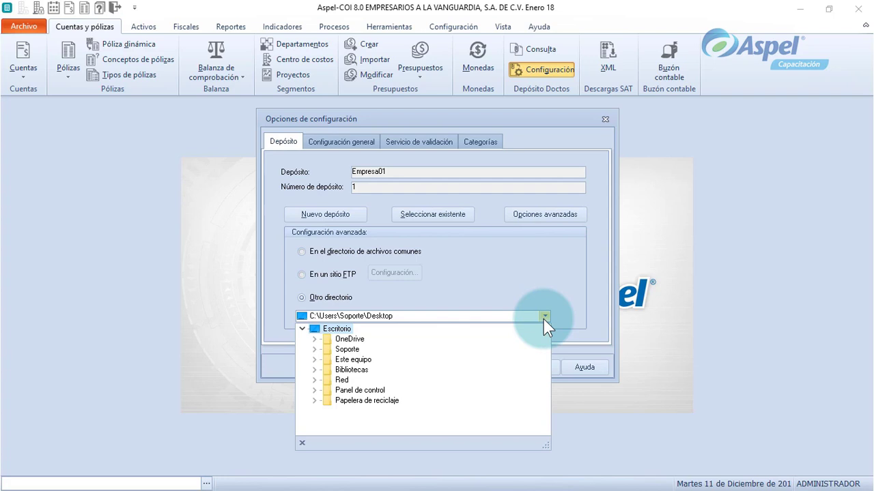
Show the Configuración general options, with overwriting existing documents and third-party receipt alerts enabled.
left_click(344, 145)
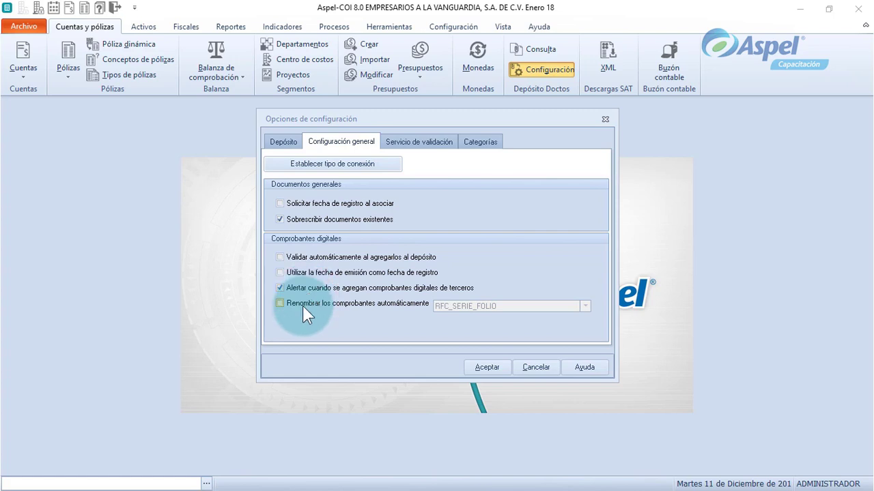
Enable automatic renaming of digital receipts using the RFC_SERIE_FOLIO pattern, then view the connection type settings.
left_click(302, 306)
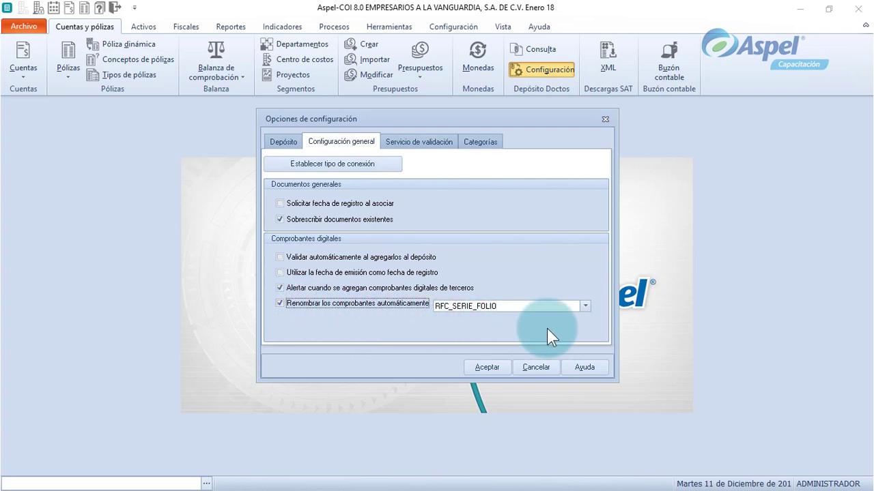
left_click(587, 307)
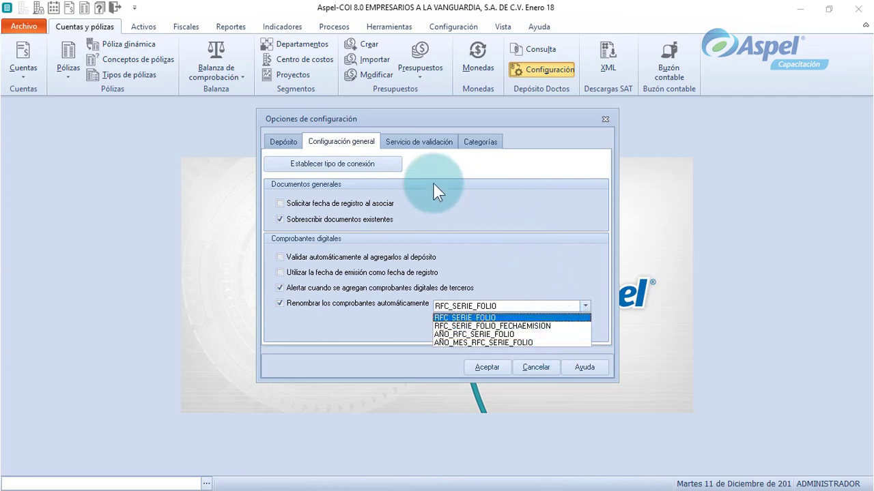
left_click(389, 169)
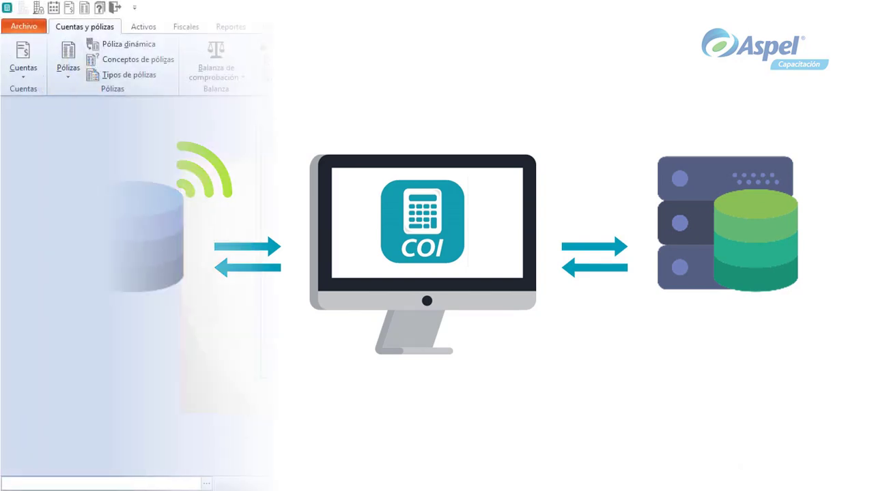
Show the Servicio de validación settings using Aspel Valida CFDI with PDF reports.
left_click(421, 148)
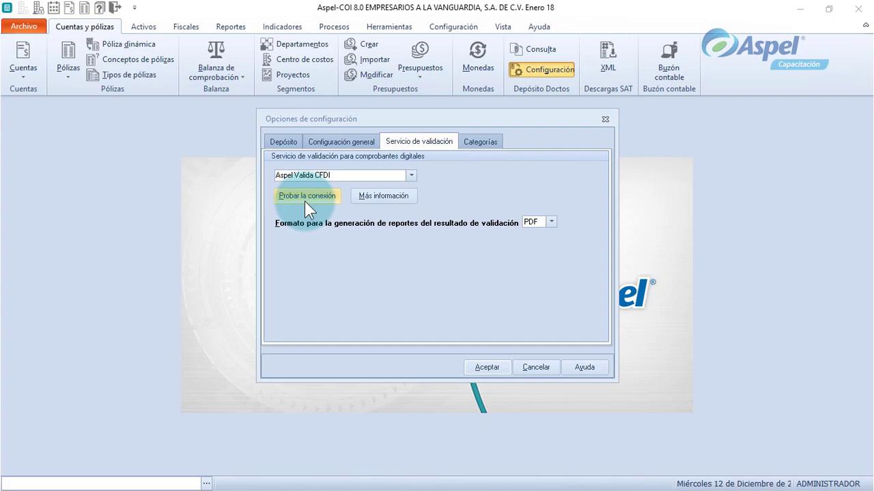
Test the validation service connection, review the report formats, and switch to the Categorías list.
left_click(305, 200)
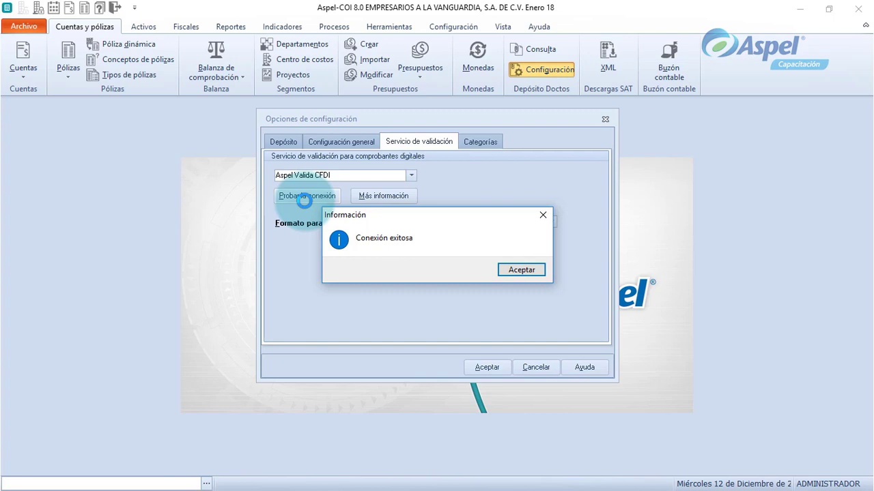
key("Return")
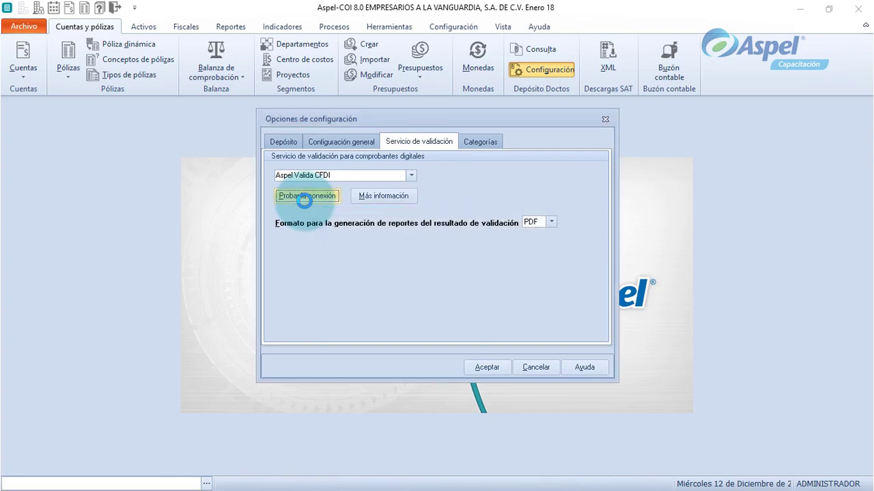
left_click(383, 196)
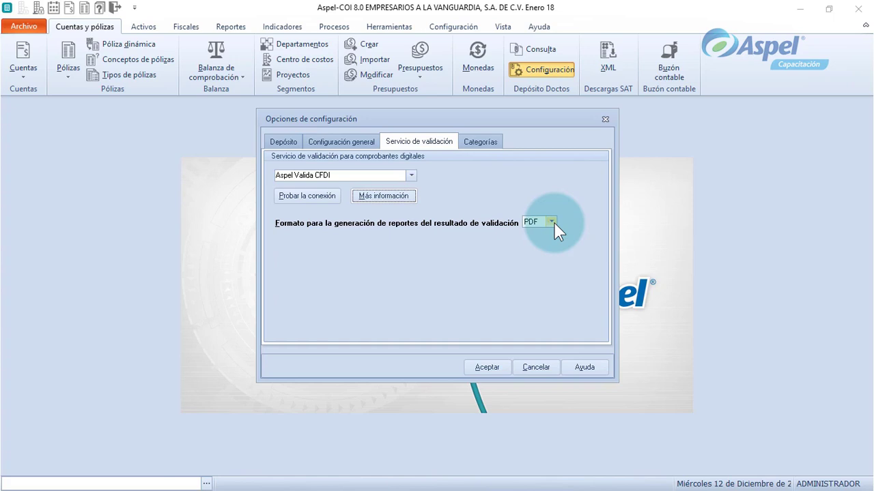
left_click(551, 223)
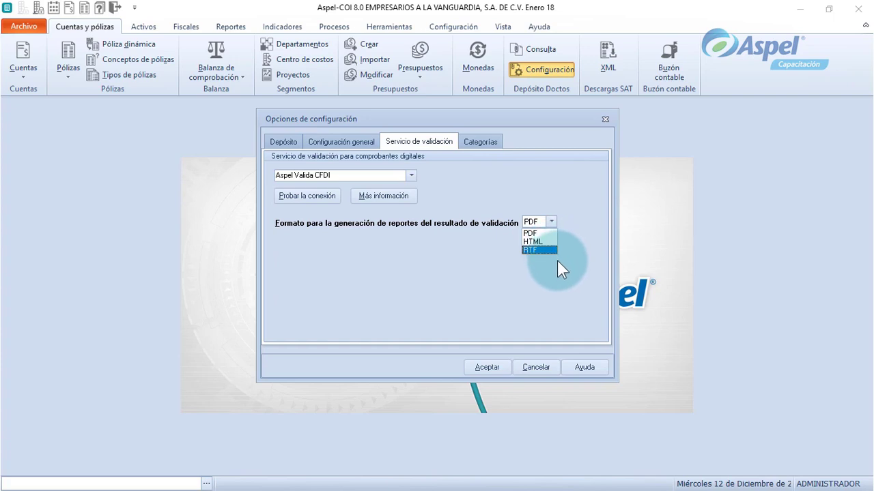
left_click(480, 141)
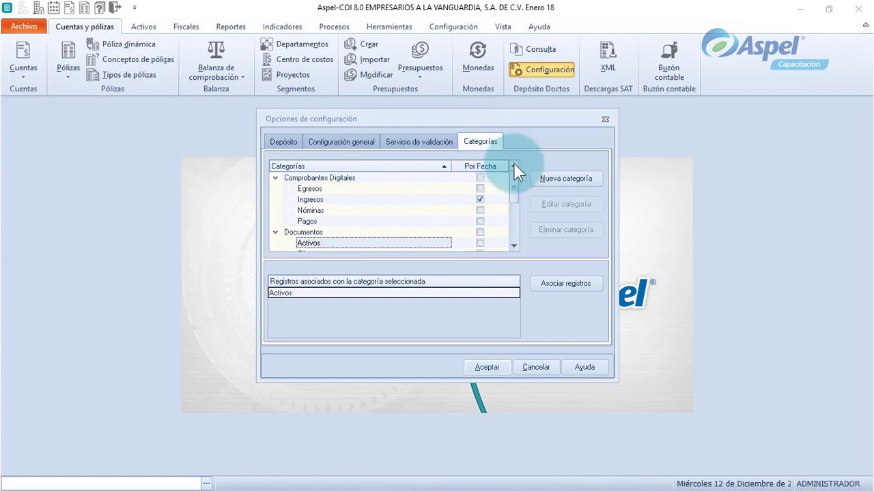
Create a new category named 'Other' under Activos in the Documentos group.
left_click(566, 192)
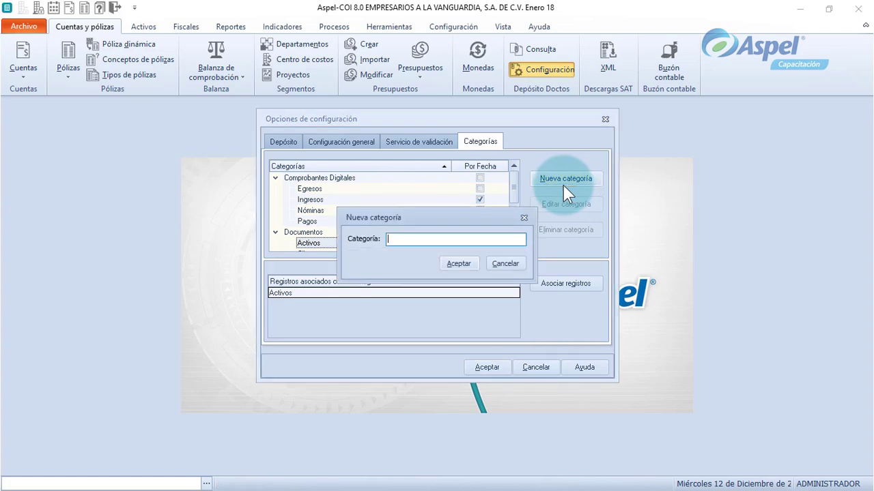
type("Ot")
key("BackSpace")
type("ther")
key("Return")
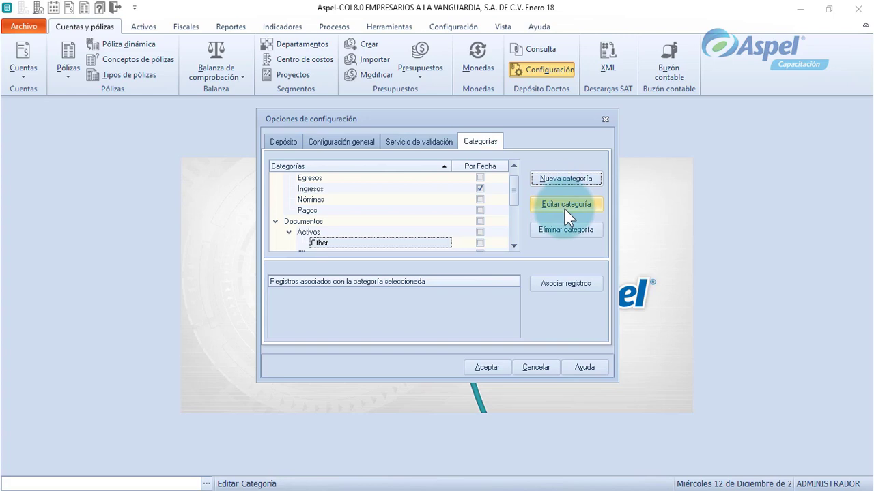
Rename the 'Other' category under Activos to 'Otros'.
left_click(565, 211)
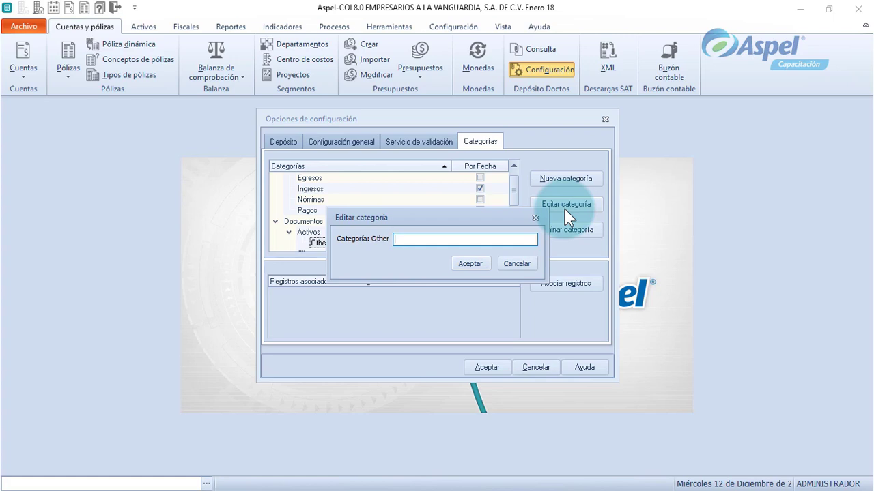
type("Otros")
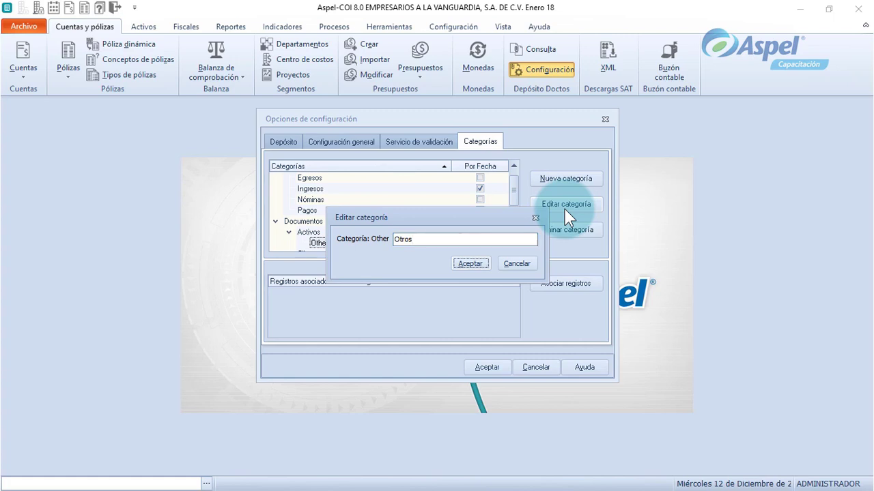
key("Return")
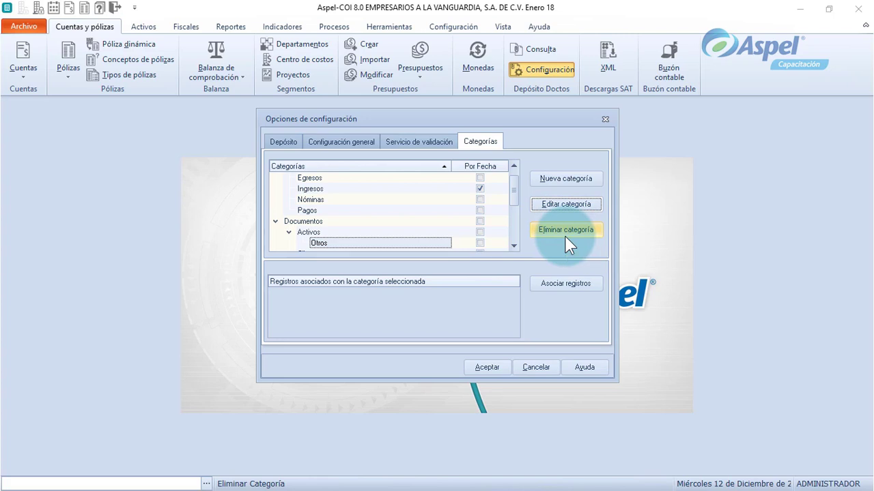
Delete the 'Otros' category from Activos and confirm the deletion.
left_click(566, 232)
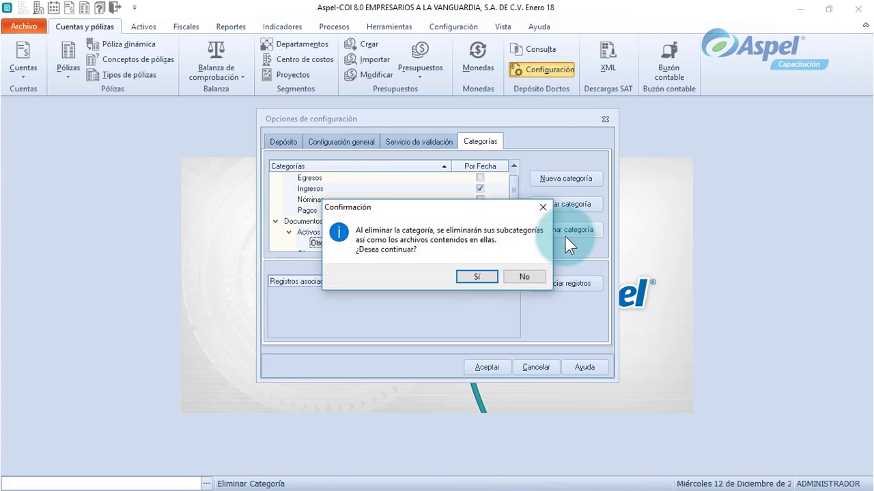
key("Return")
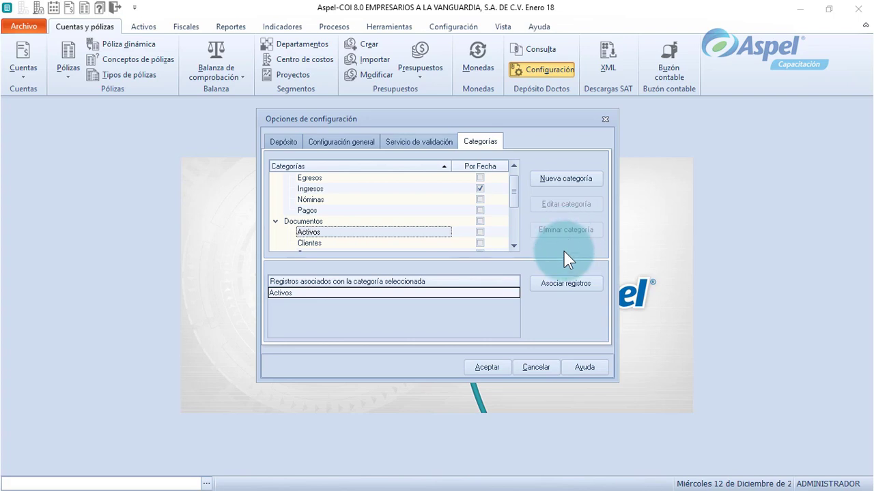
left_click(557, 292)
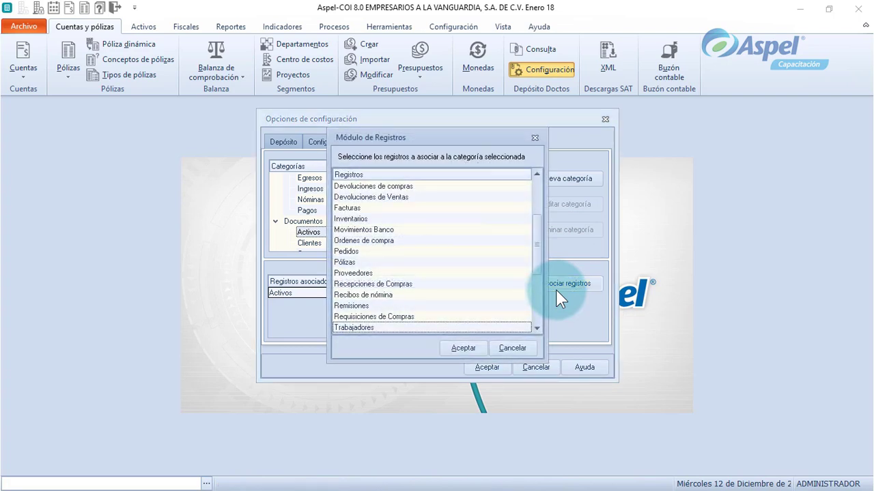
scroll(556, 292, "up", 1)
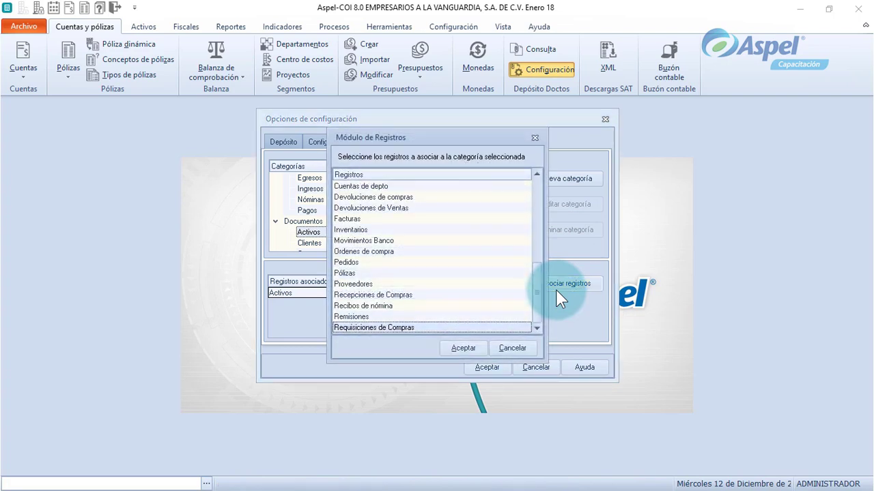
key("Tab")
key("Tab")
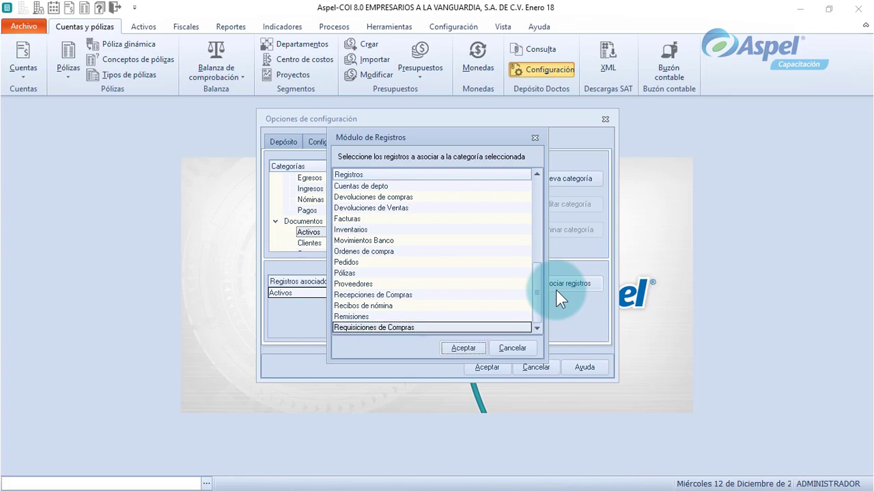
key("Return")
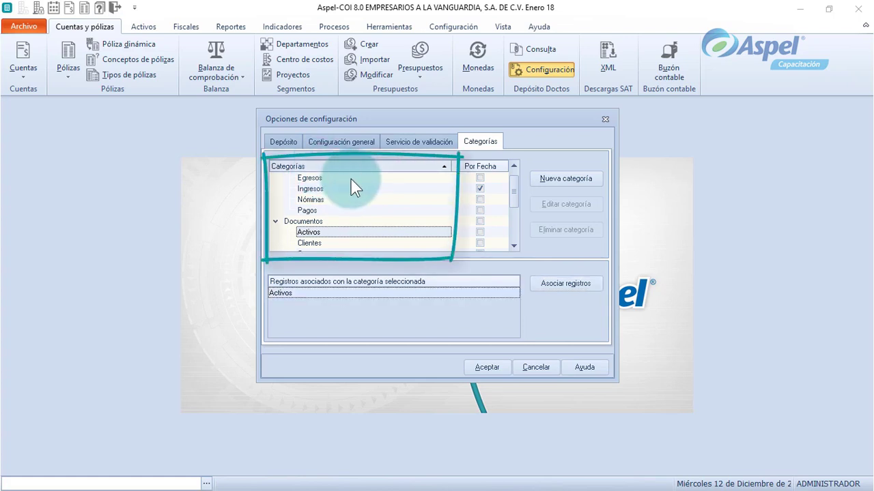
Collapse Comprobantes Digitales and Documentos, re-expand Comprobantes Digitales, and select the Egresos category.
scroll(512, 201, "up", 1)
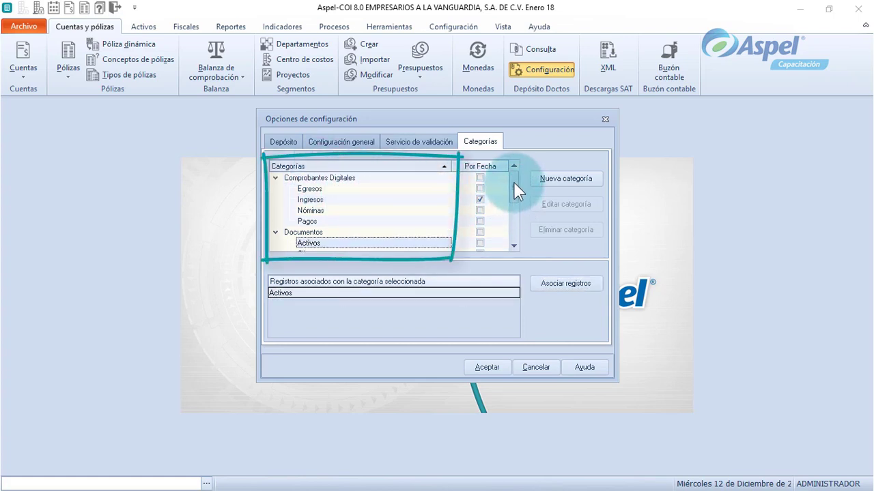
left_click(275, 178)
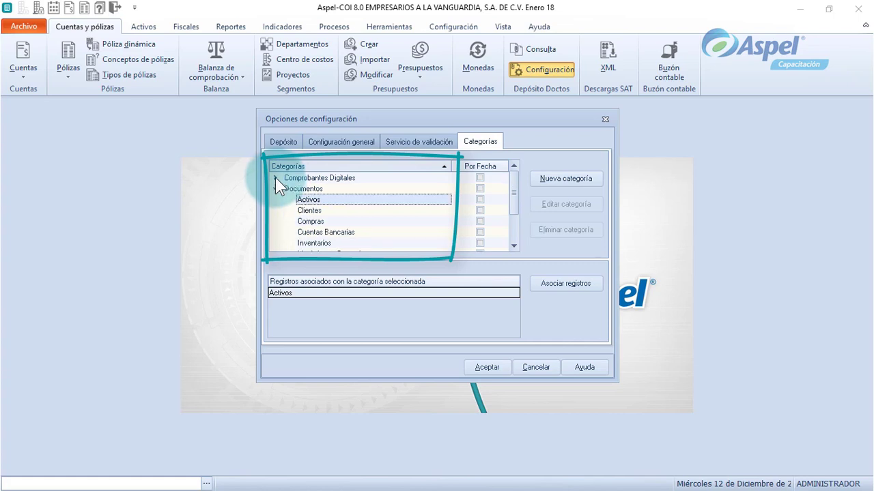
left_click(275, 189)
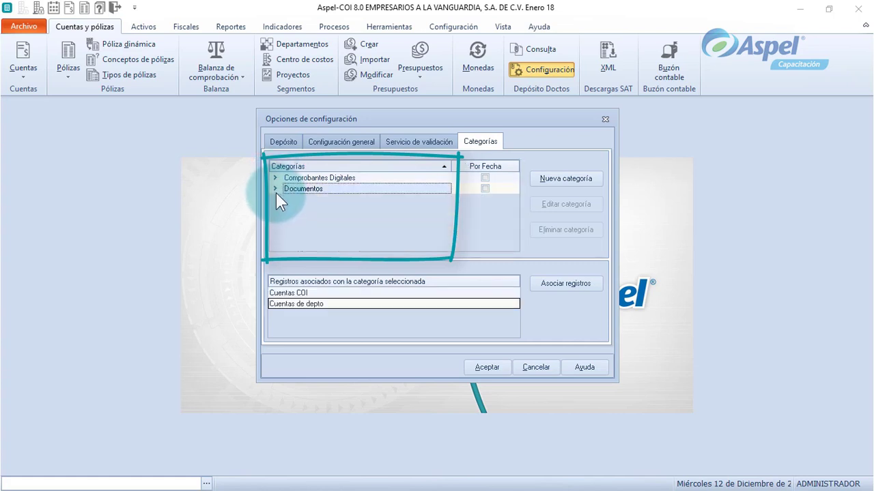
left_click(276, 178)
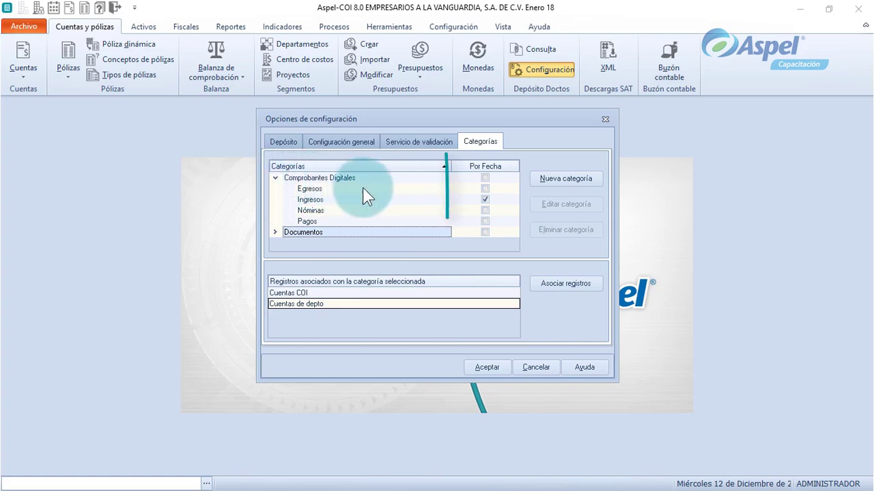
left_click(486, 189)
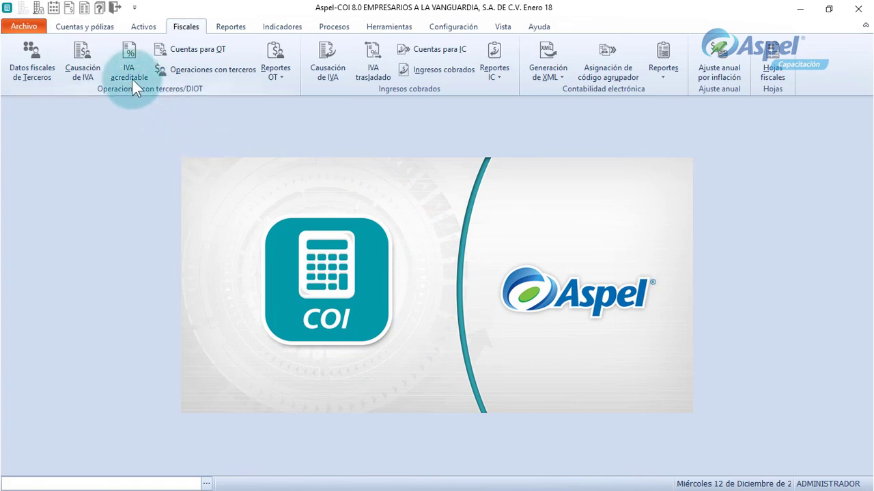
left_click(93, 29)
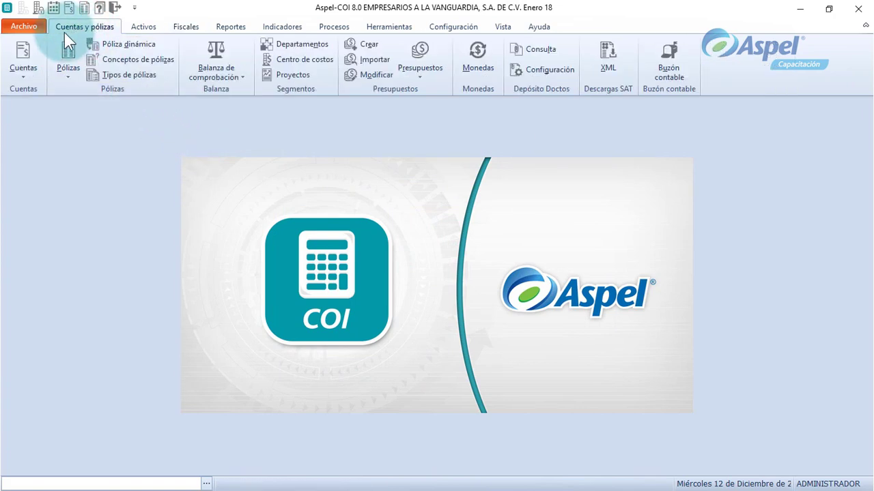
left_click(24, 44)
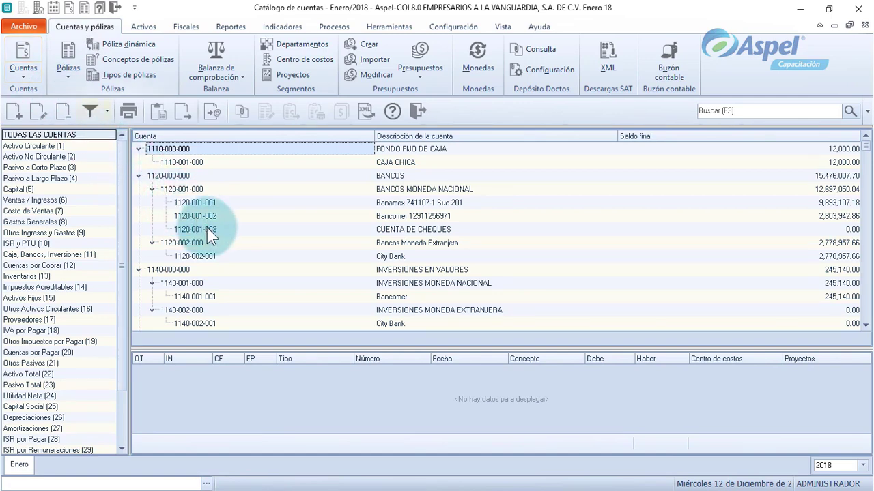
double_click(207, 228)
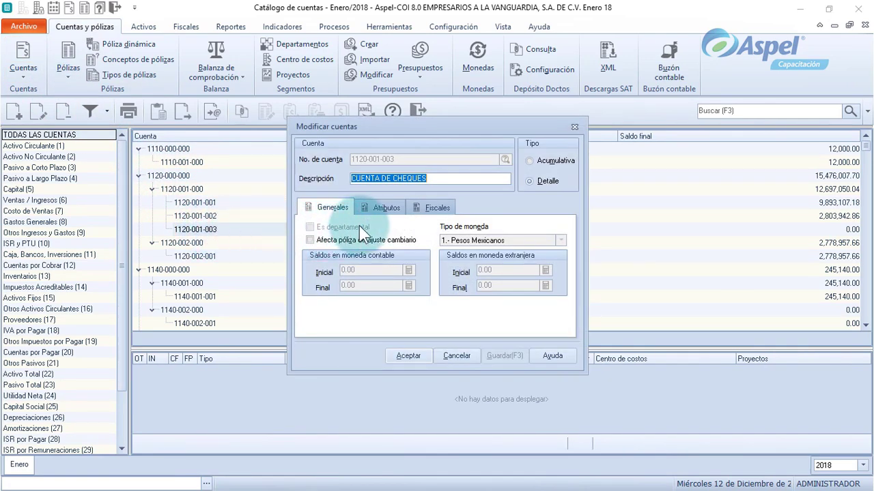
left_click(426, 209)
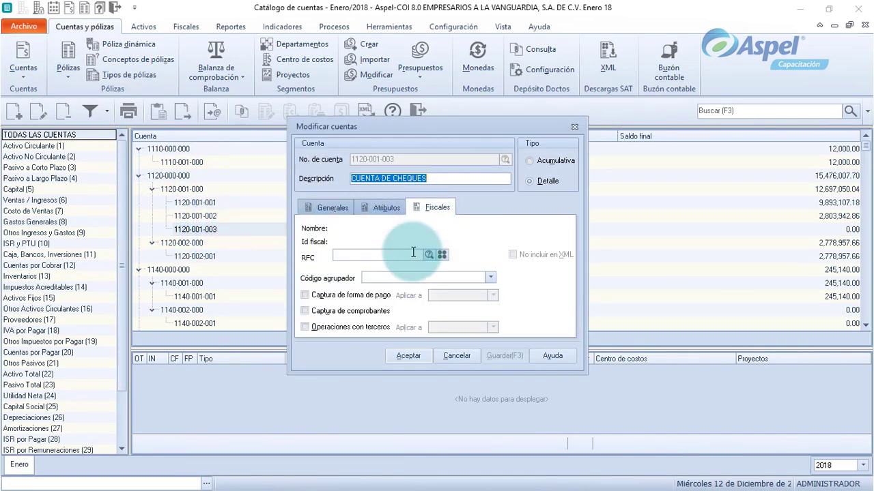
left_click(326, 315)
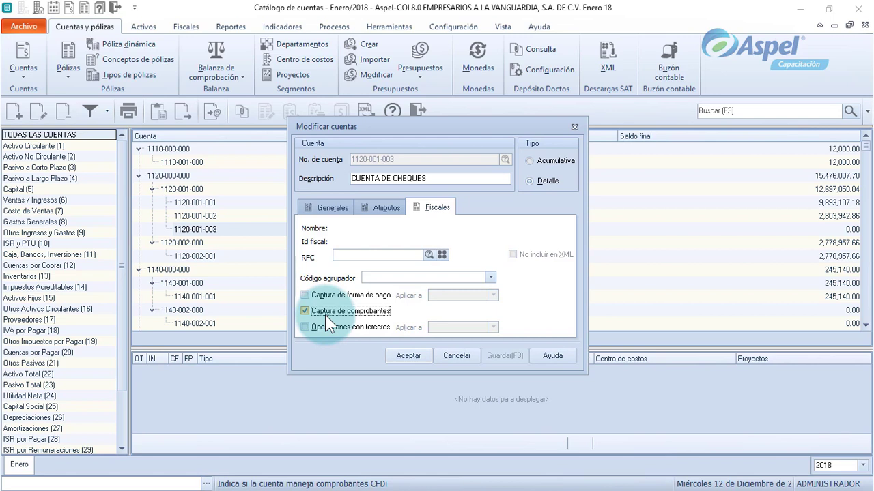
left_click(409, 356)
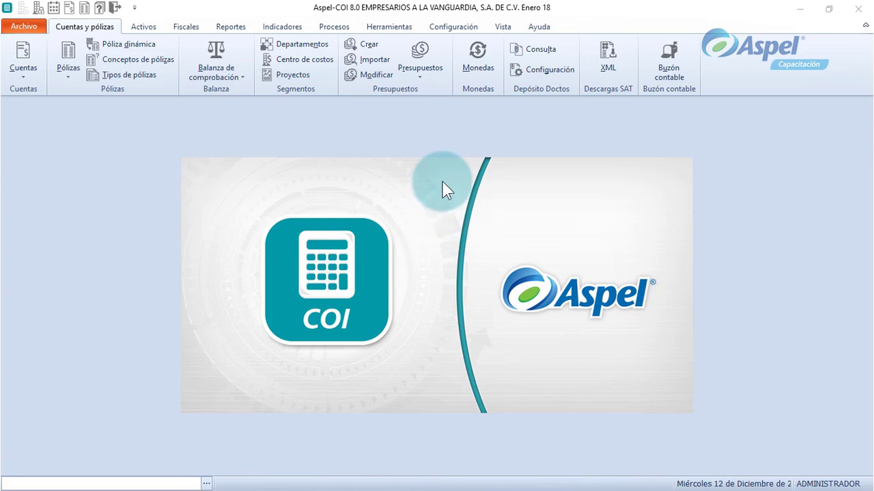
Uncheck 'Indicar la categoría de un archivo' in the Pólizas system parameters and save.
left_click(452, 26)
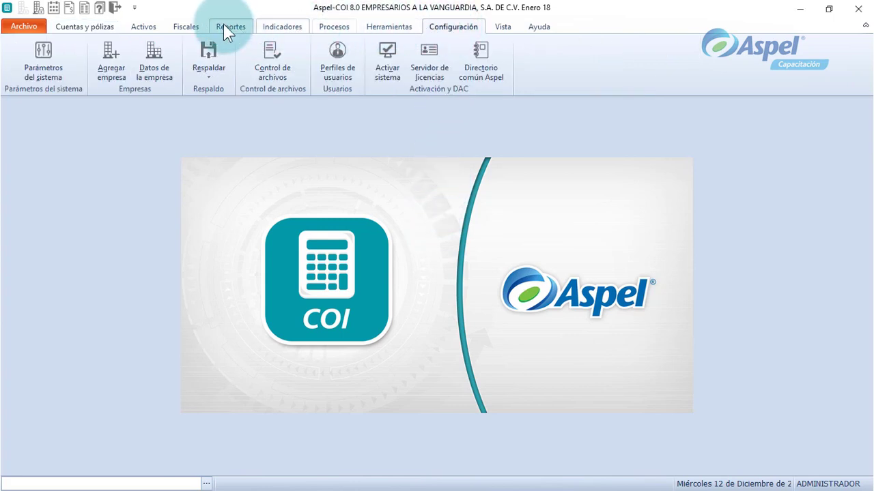
left_click(61, 56)
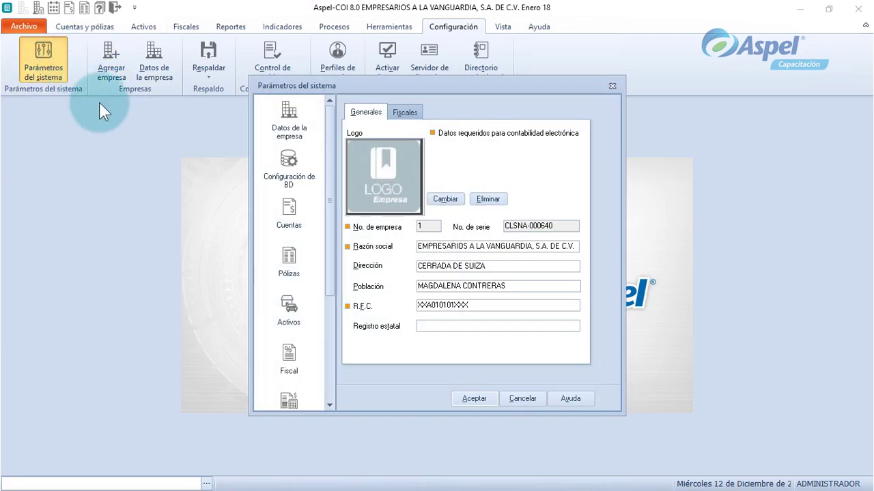
left_click(313, 284)
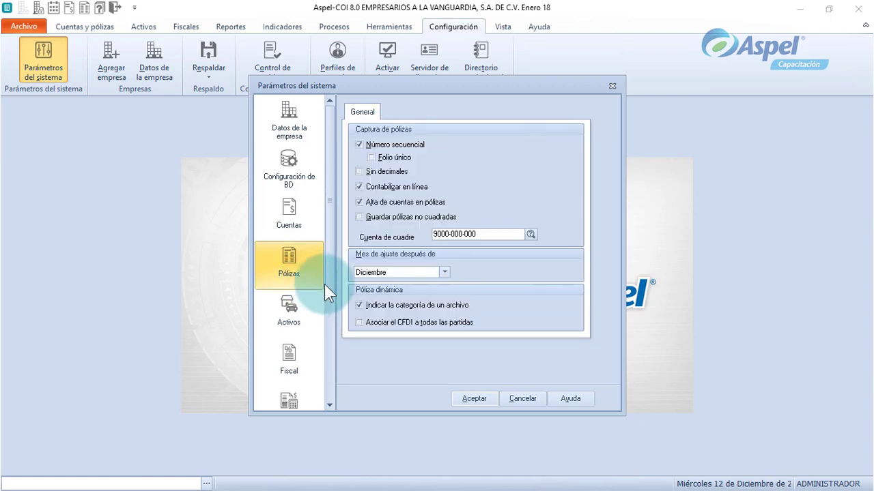
left_click(373, 308)
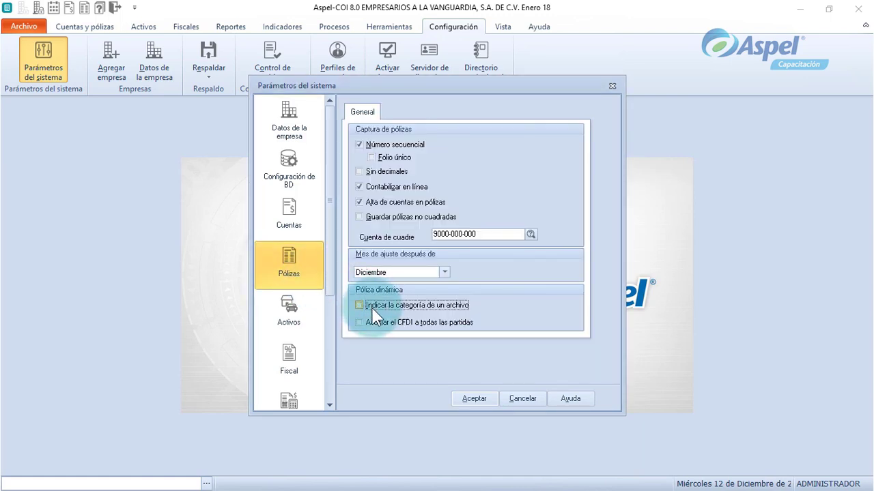
left_click(475, 399)
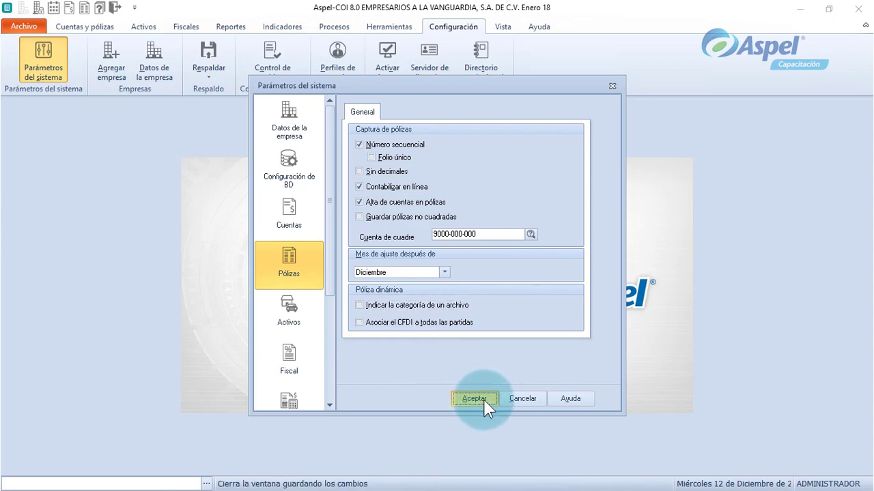
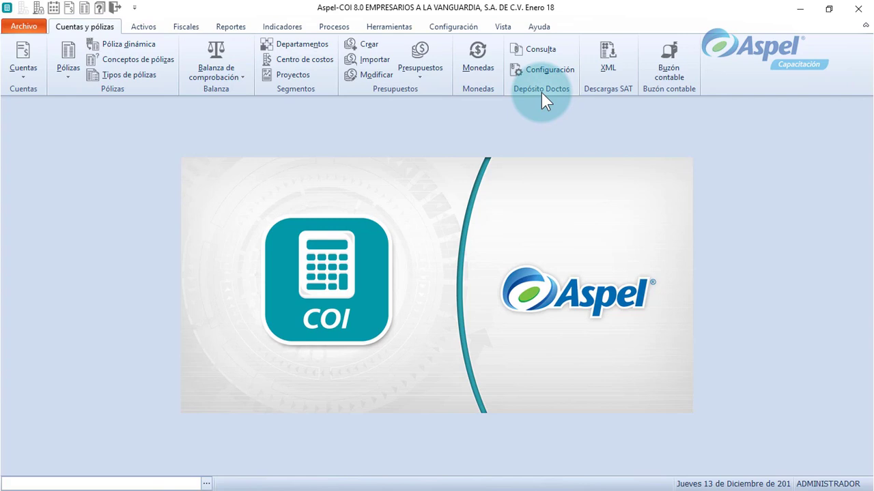
left_click(535, 51)
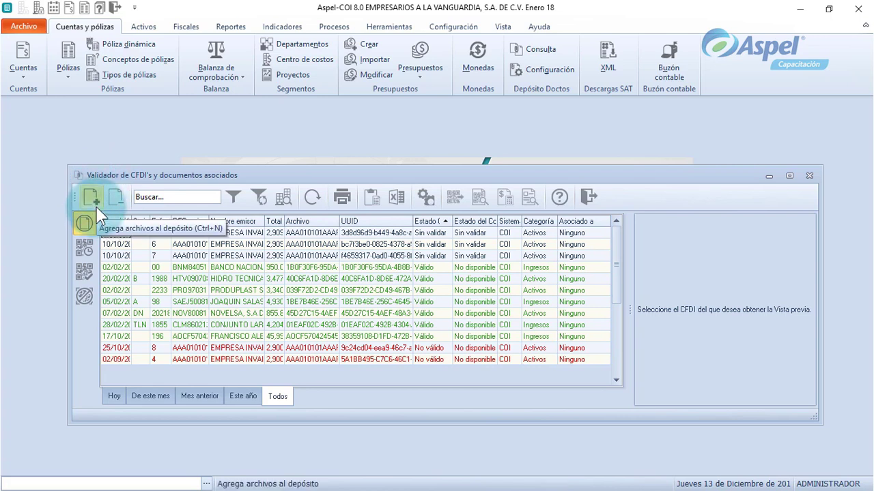
left_click(97, 205)
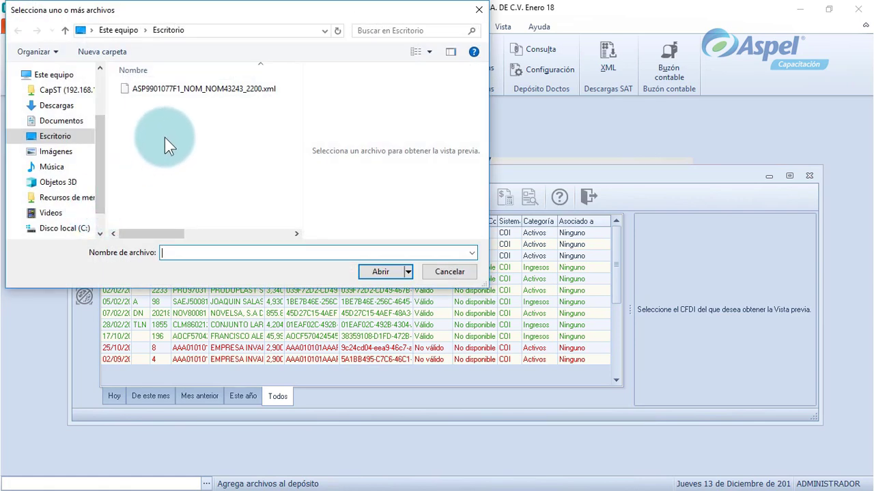
left_click(180, 89)
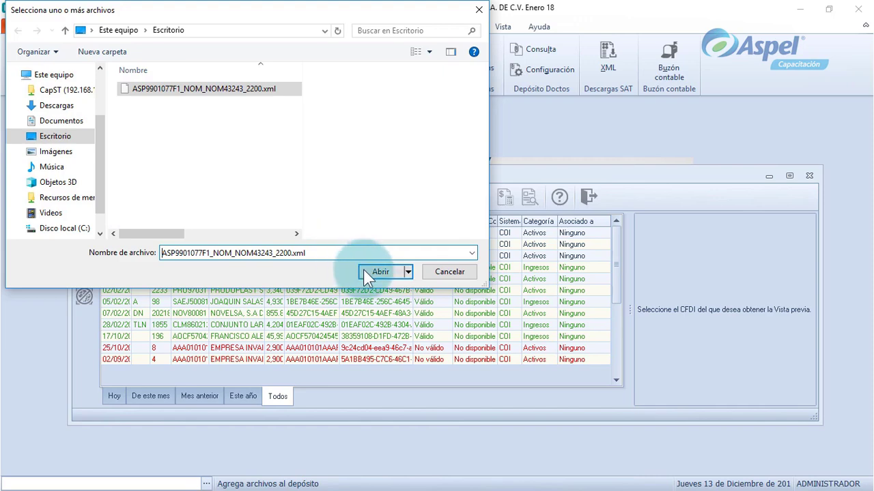
left_click(380, 275)
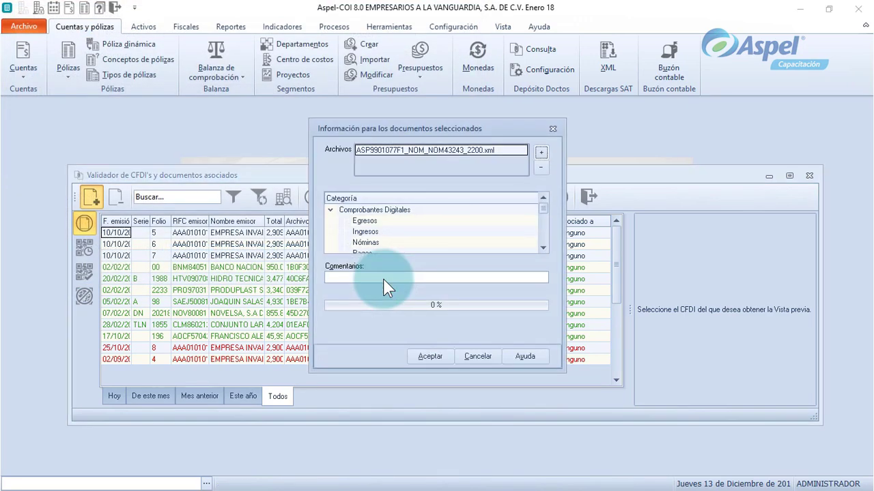
Add the nómina XML under the Nóminas category and preview its new row.
left_click(372, 244)
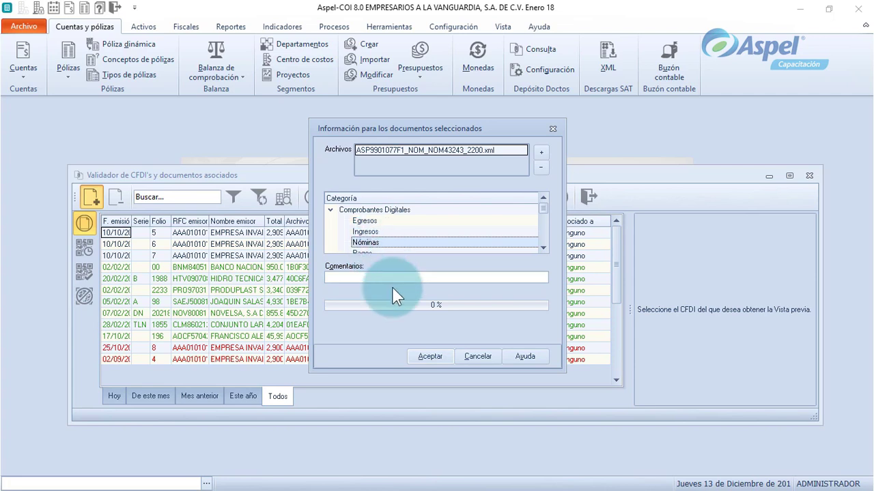
left_click(445, 361)
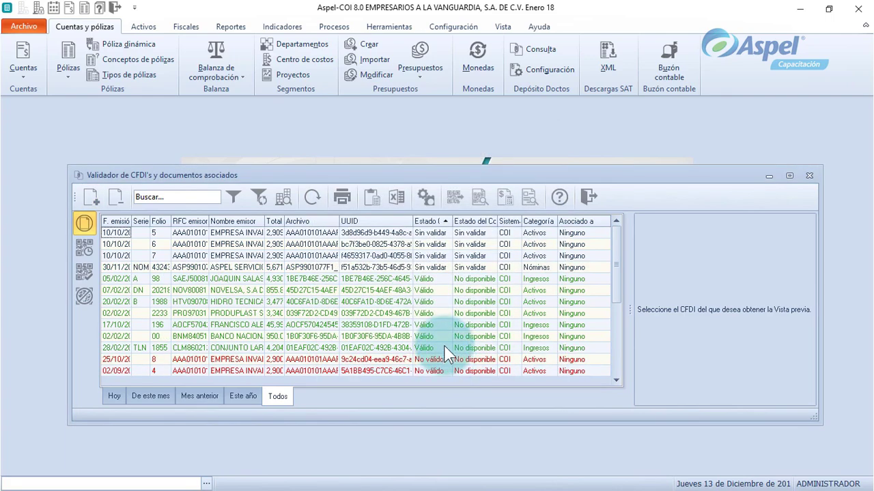
left_click(444, 269)
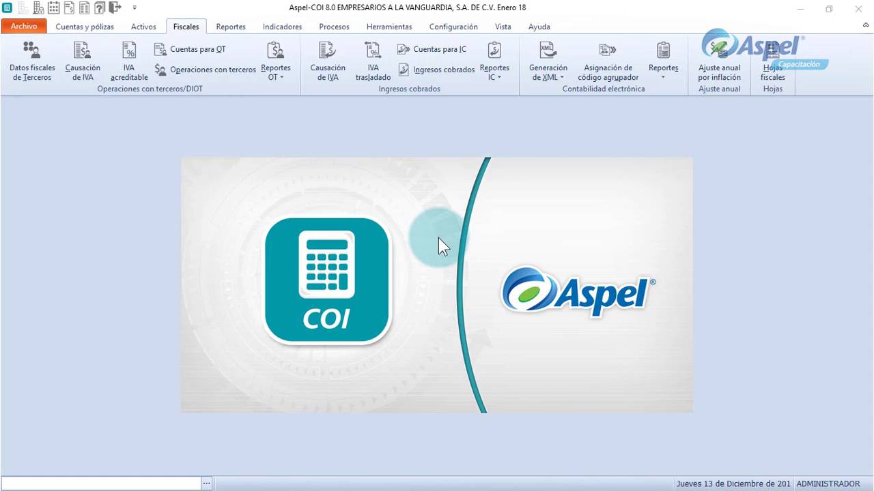
Start a new Ig póliza in the January 2018 list with concept Venta05.
left_click(85, 30)
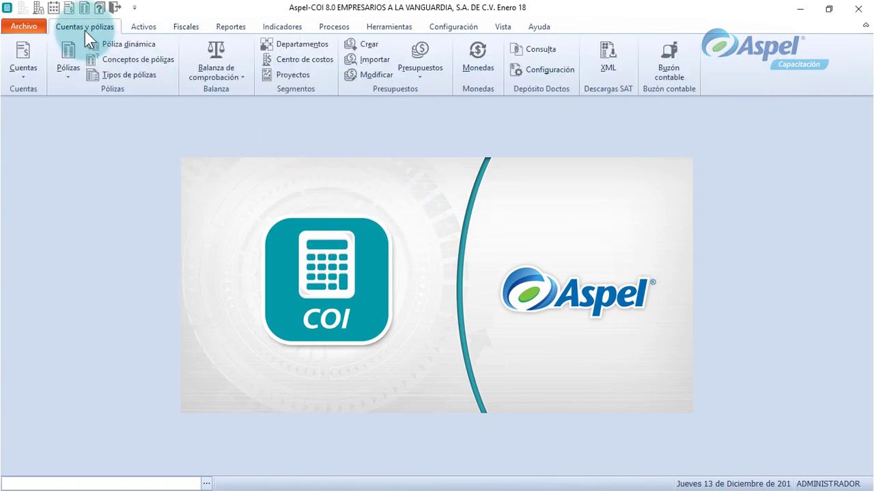
left_click(70, 49)
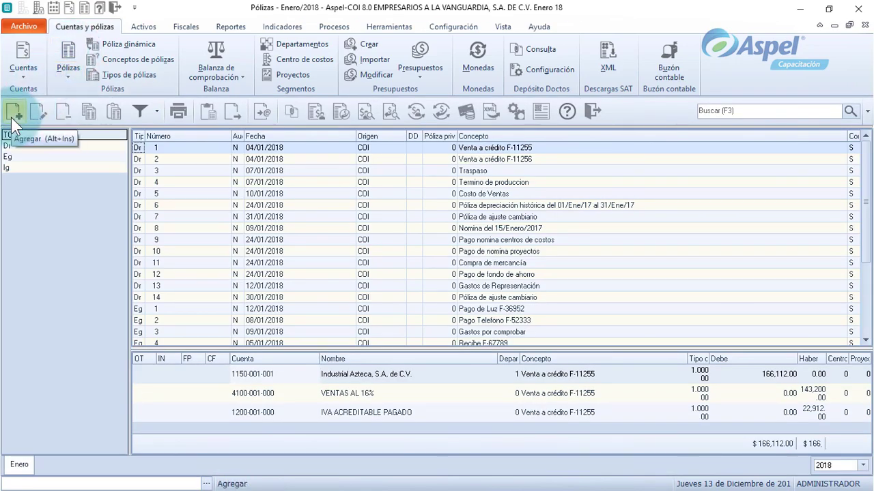
left_click(12, 115)
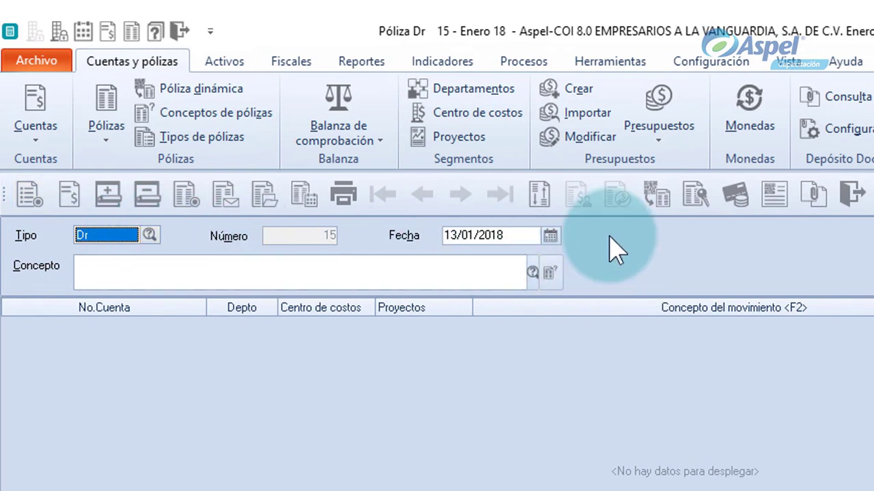
key("Down")
key("Down")
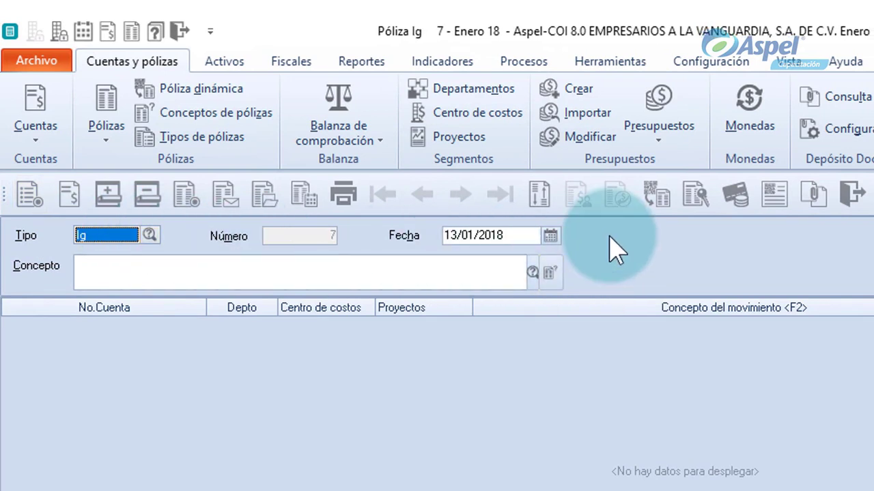
key("Tab")
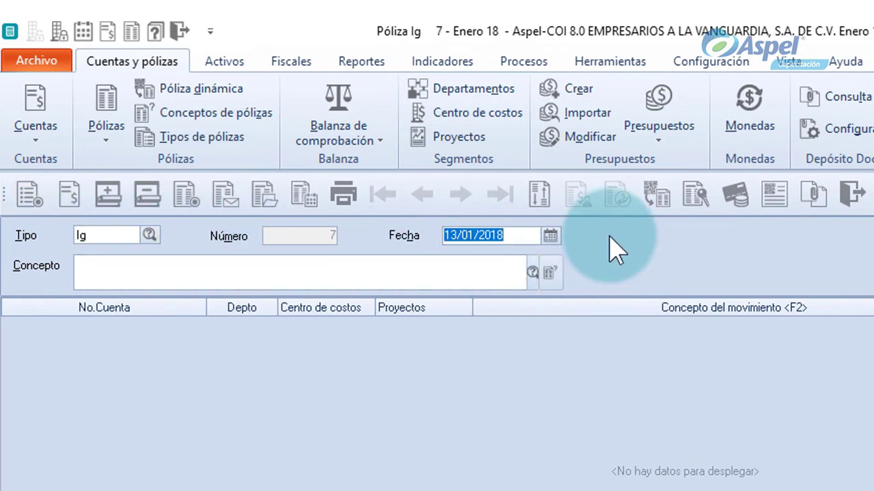
key("Tab")
type("Ven")
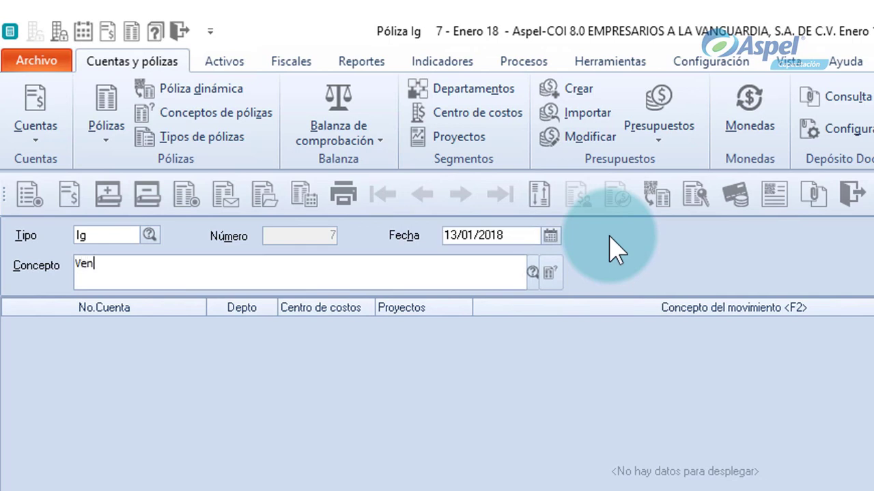
type("ta05")
key("Return")
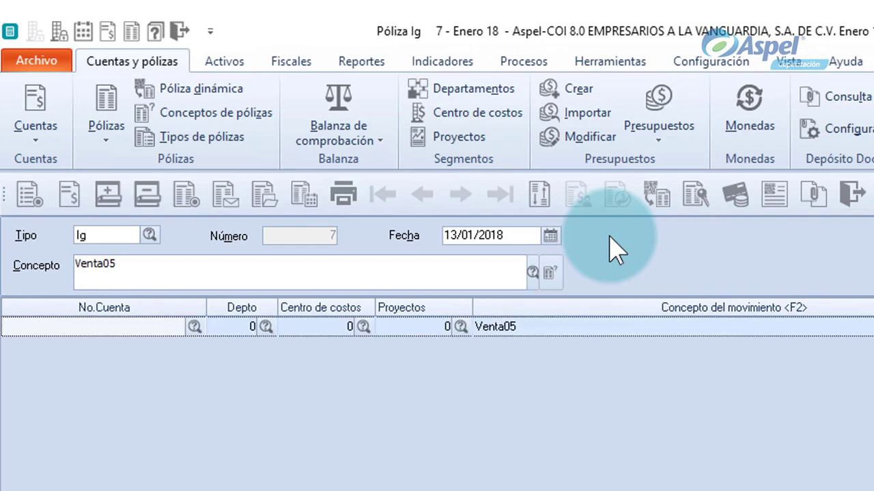
type("1120-001-003")
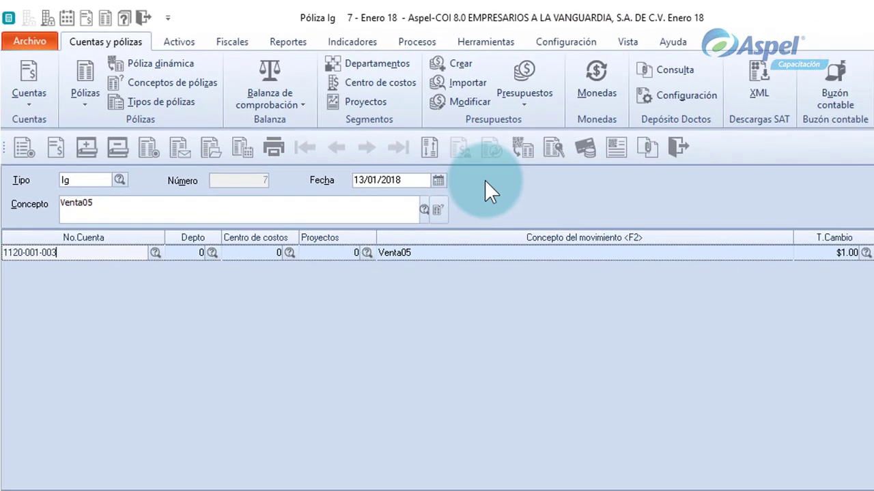
key("Return")
key("Return")
key("Return")
key("Return")
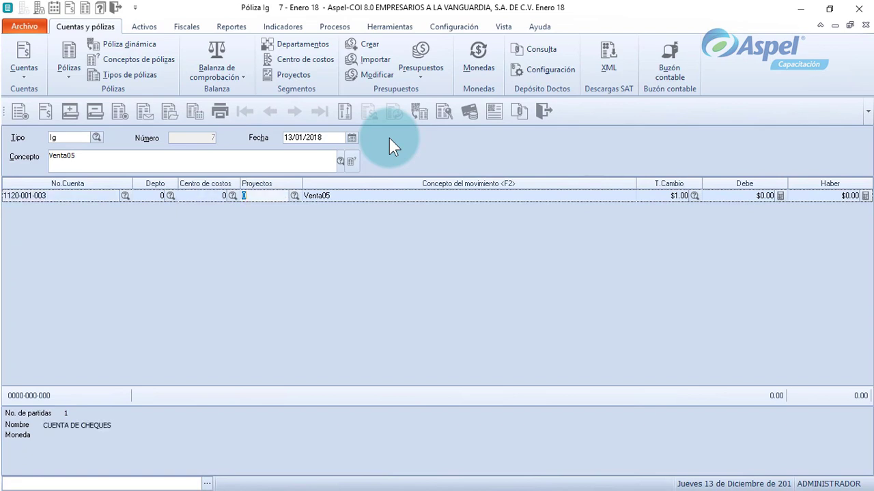
type("500")
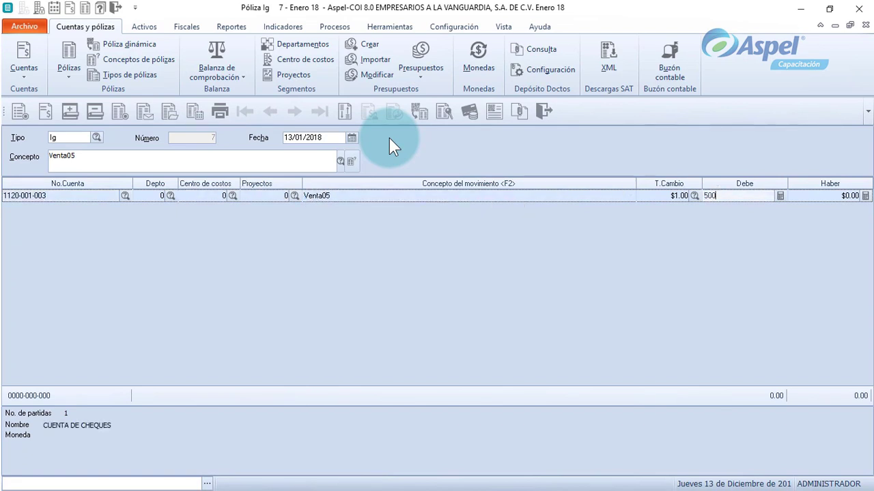
key("Return")
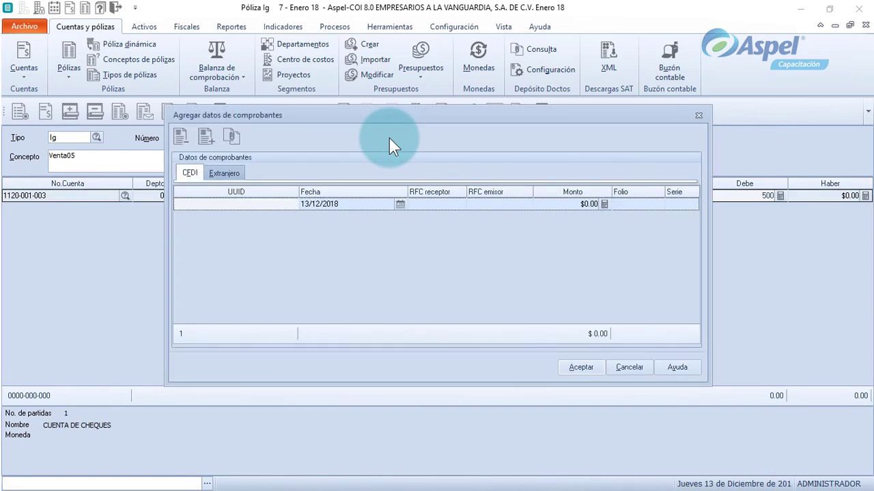
Add AAA010101AAAFAA0000000005.xml as an Ingresos document in the document selector.
left_click(231, 142)
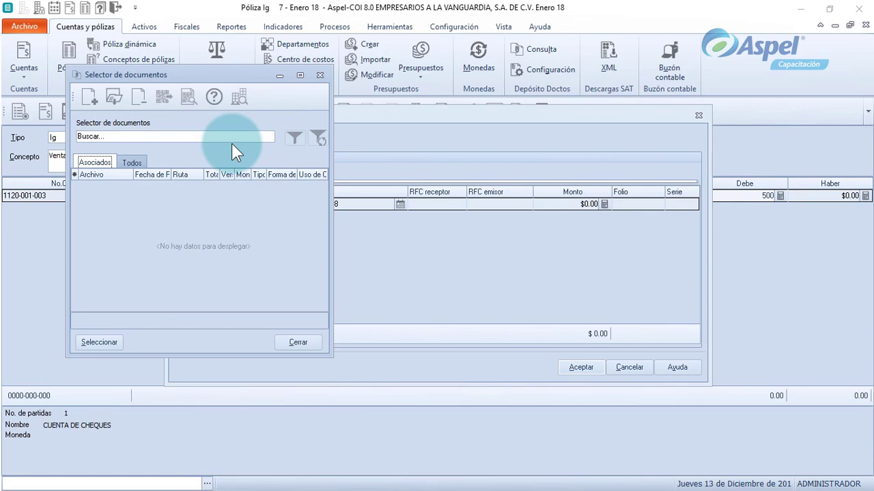
left_click(96, 99)
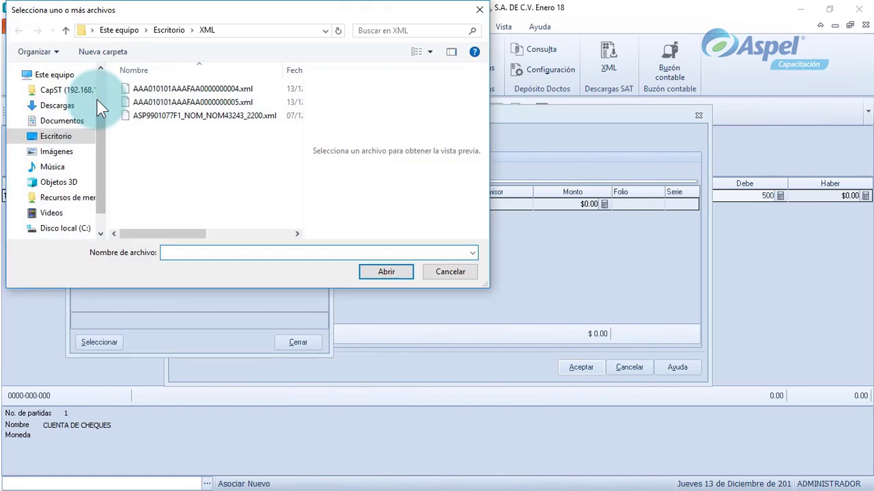
left_click(145, 103)
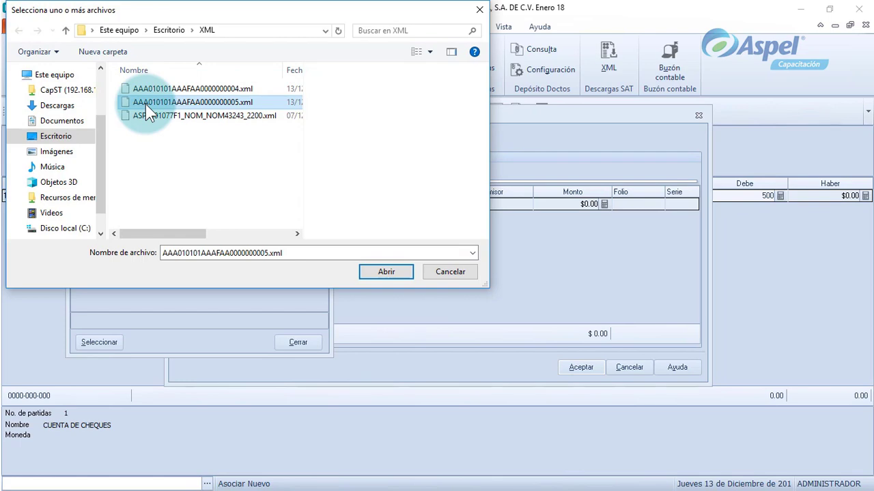
double_click(145, 103)
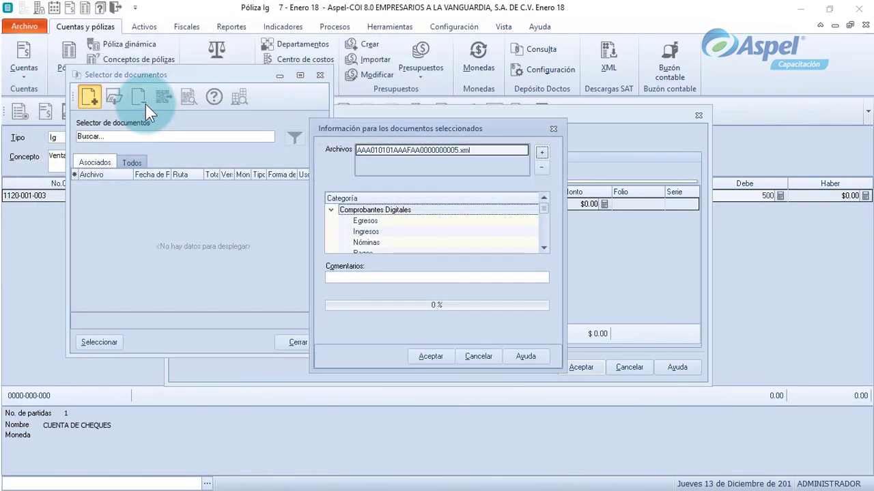
left_click(401, 232)
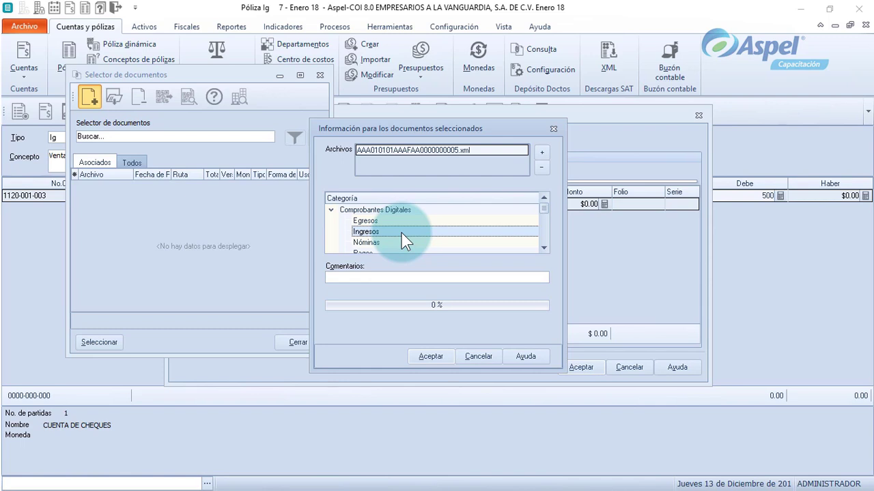
left_click(430, 359)
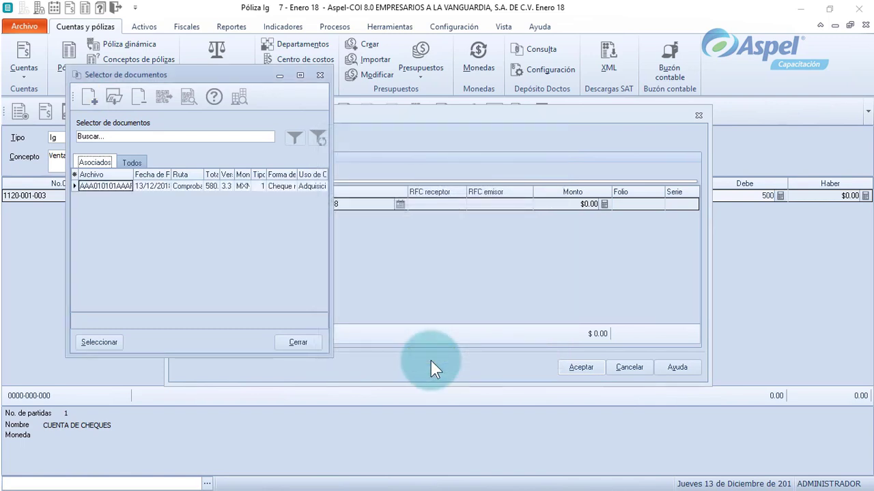
Load the $580.00 CFDI's data into the Venta05 póliza and confirm.
left_click(127, 190)
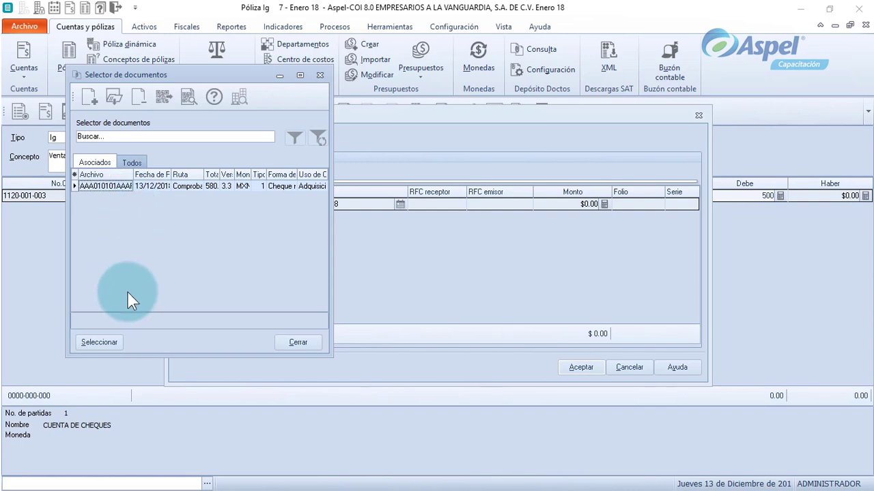
left_click(100, 343)
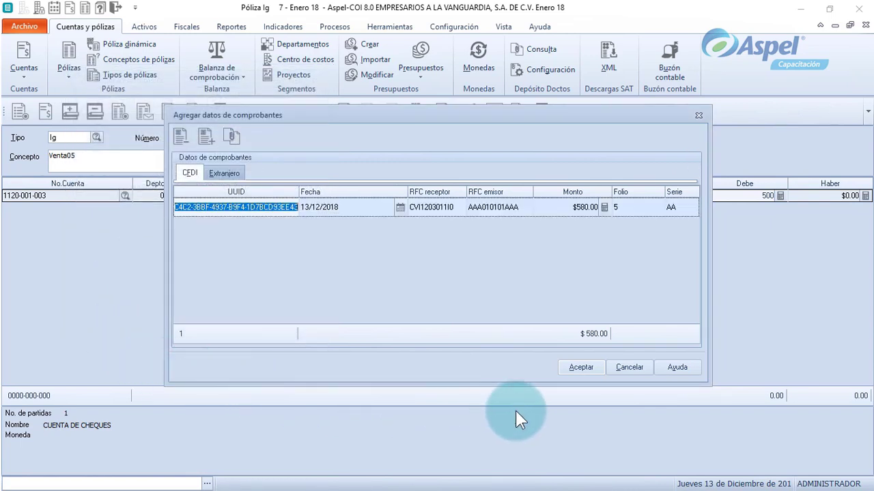
left_click(581, 367)
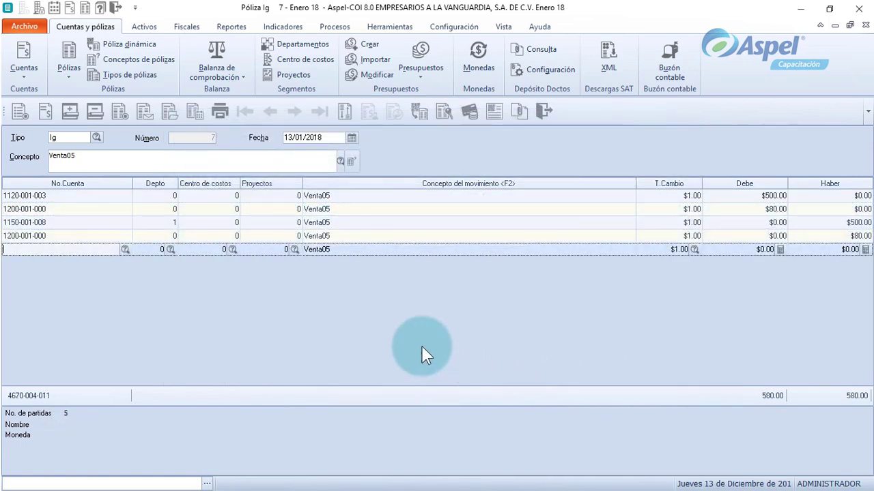
Save the Venta05 póliza, then open associated documents for póliza Ig 6 Venta04.
left_click(26, 117)
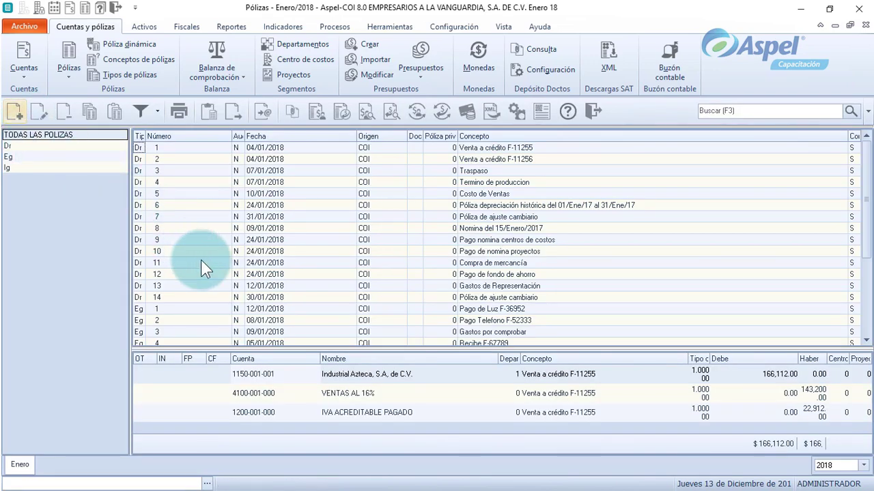
scroll(216, 284, "down", 4)
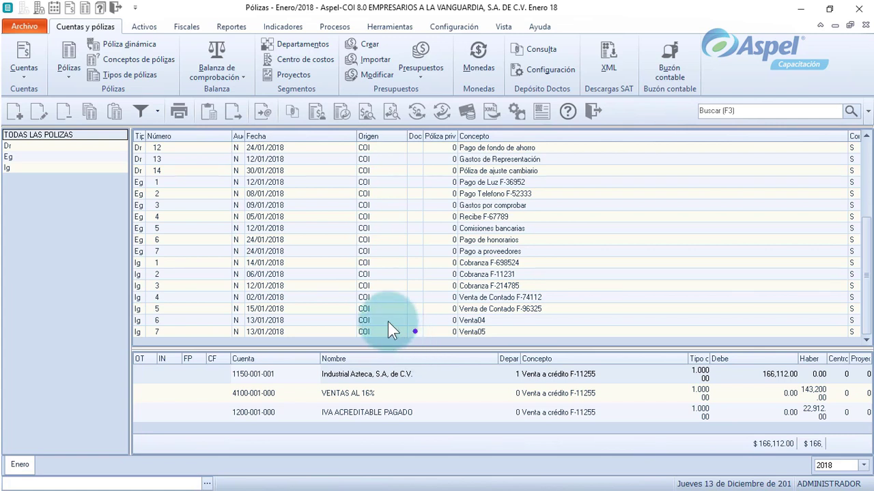
left_click(387, 320)
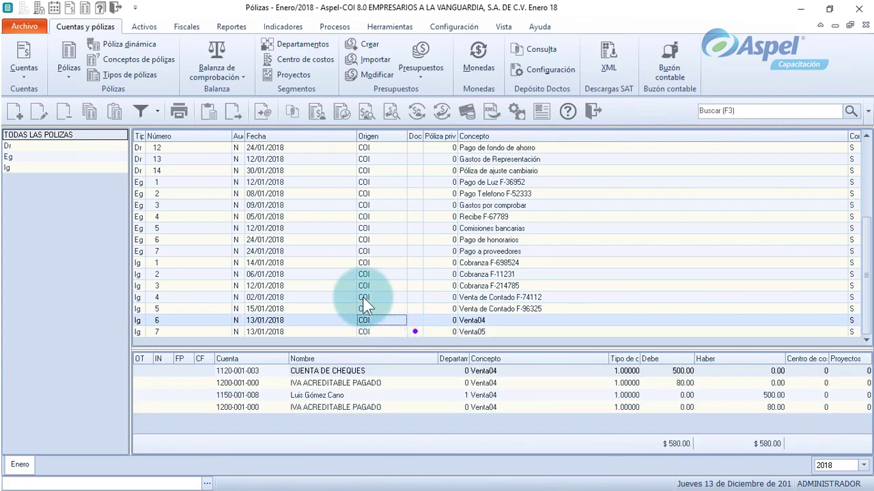
left_click(297, 120)
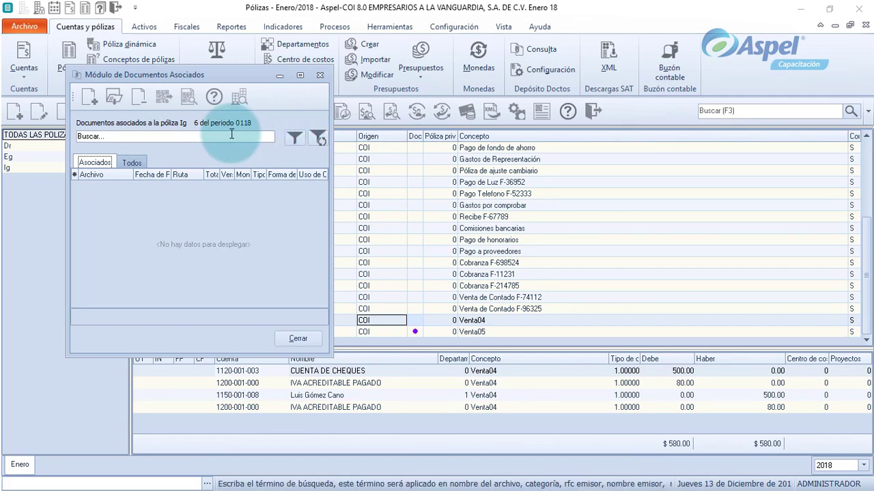
Attach AAA010101AAAFAA0000000004.xml to póliza Ig 6 as Ingresos and widen the Doc column.
left_click(96, 106)
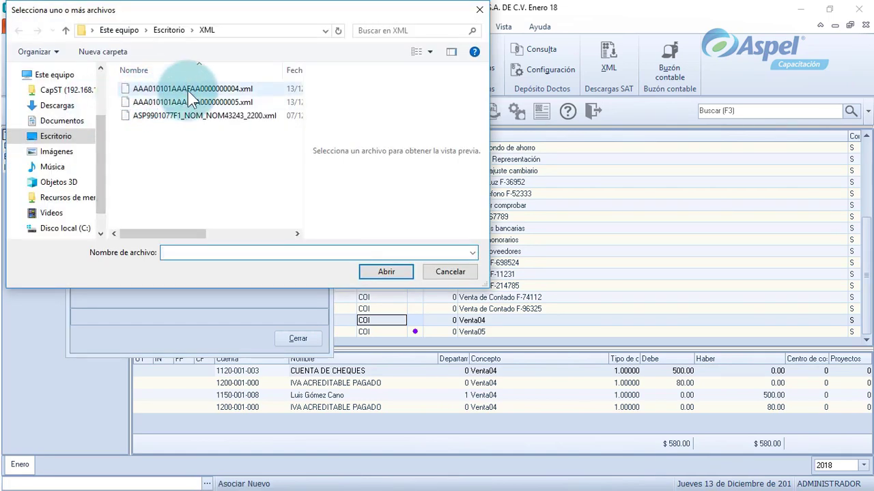
double_click(188, 91)
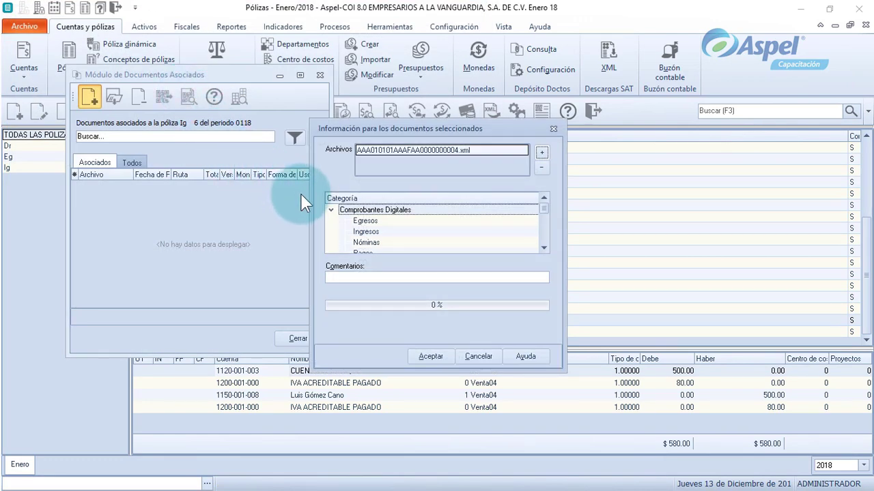
left_click(376, 232)
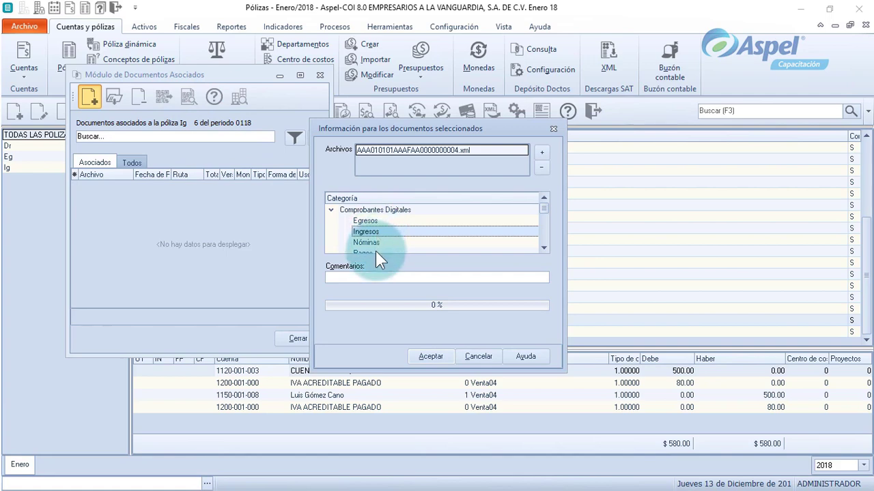
left_click(442, 362)
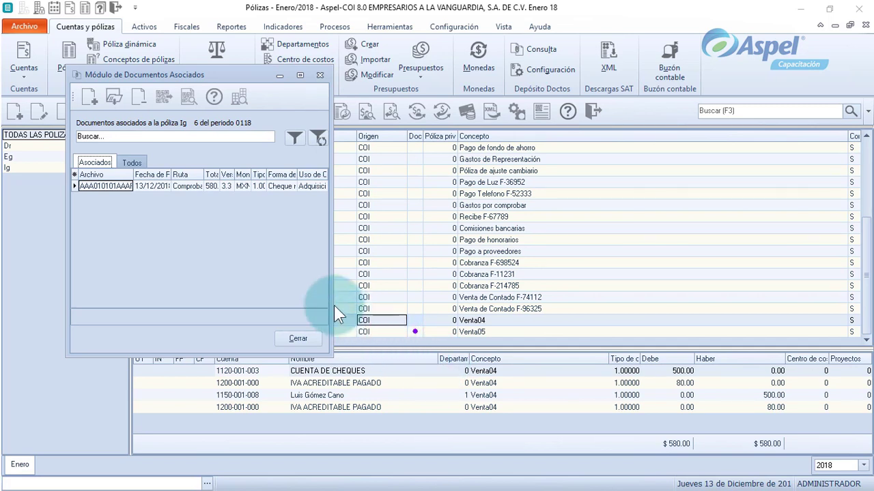
left_click(112, 187)
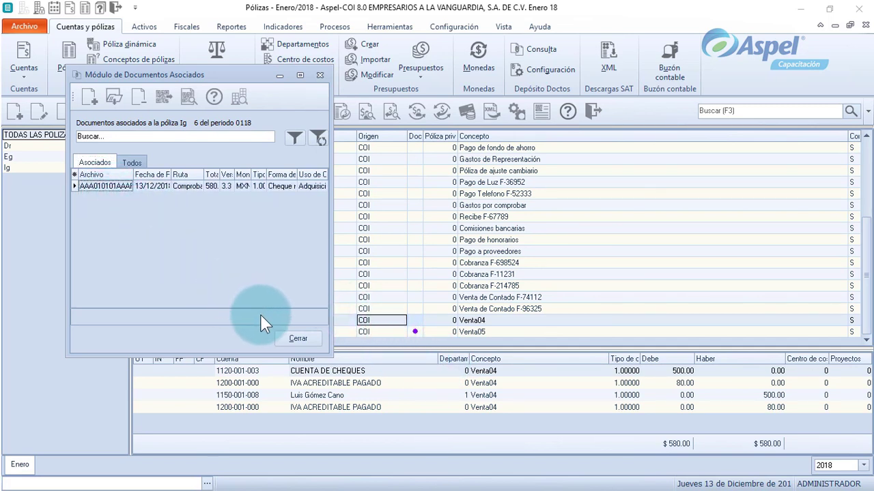
left_click(298, 340)
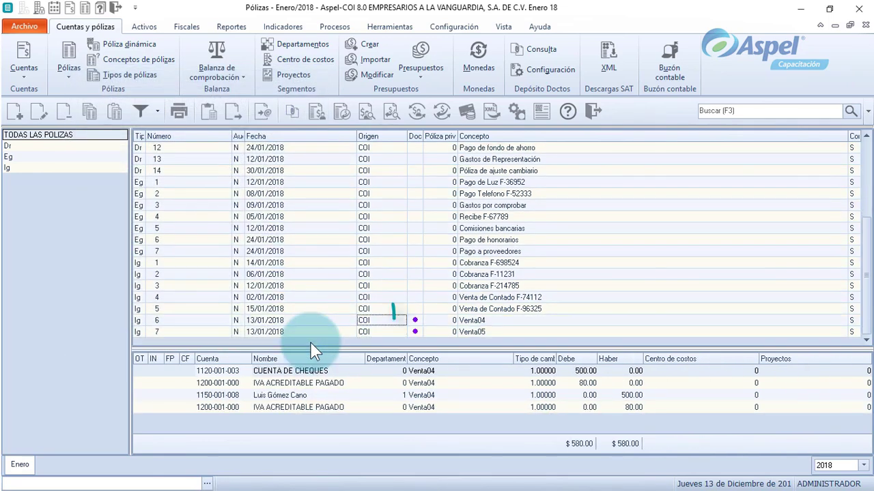
double_click(424, 136)
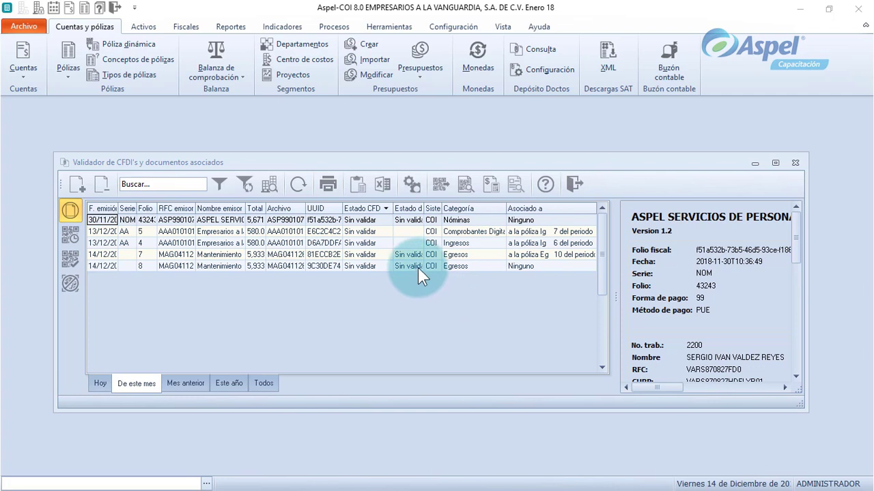
left_click(433, 265)
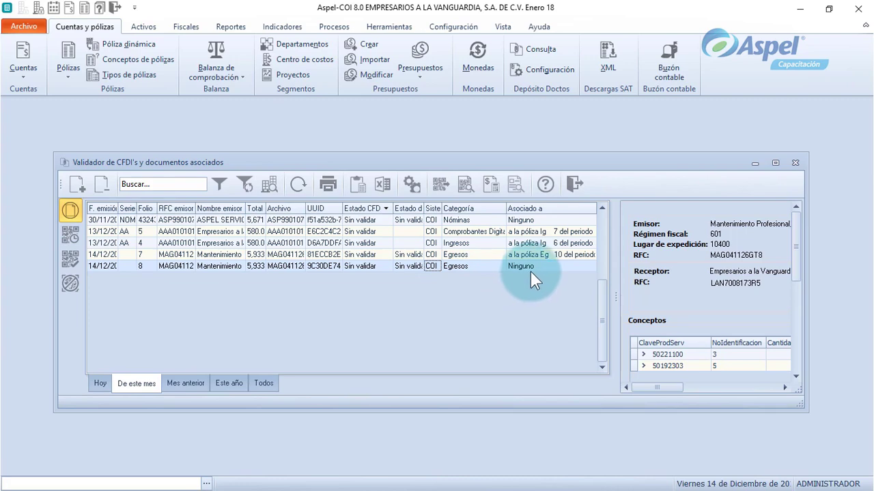
left_click(492, 189)
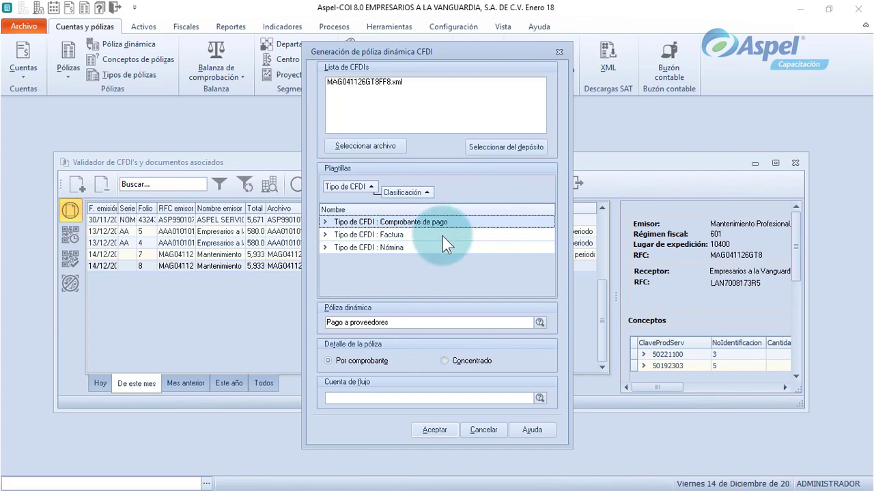
Generate Eg póliza 11 from the Factura 'Pago a proveedores' template, totalling $5,933.40.
left_click(423, 236)
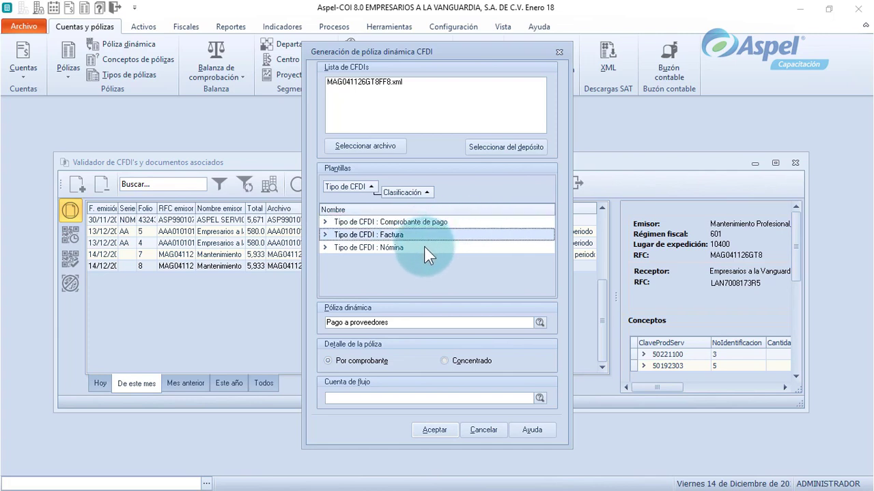
left_click(419, 247)
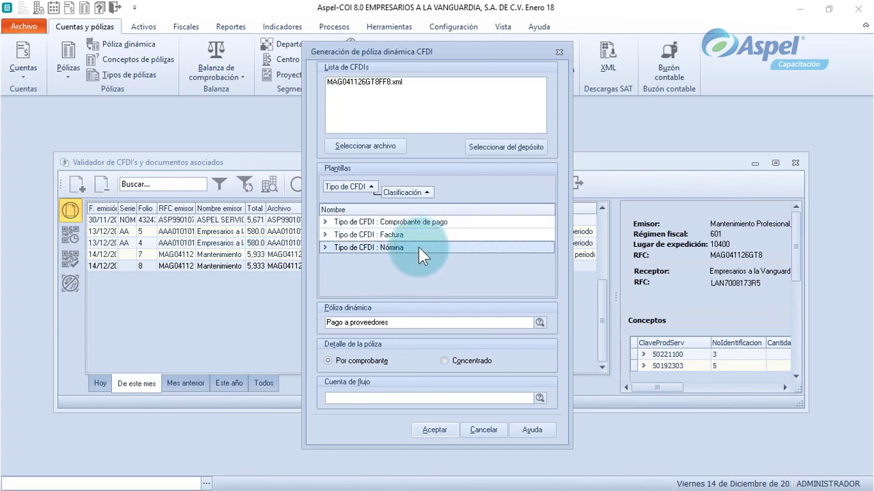
left_click(326, 234)
scroll(352, 241, "down", 1)
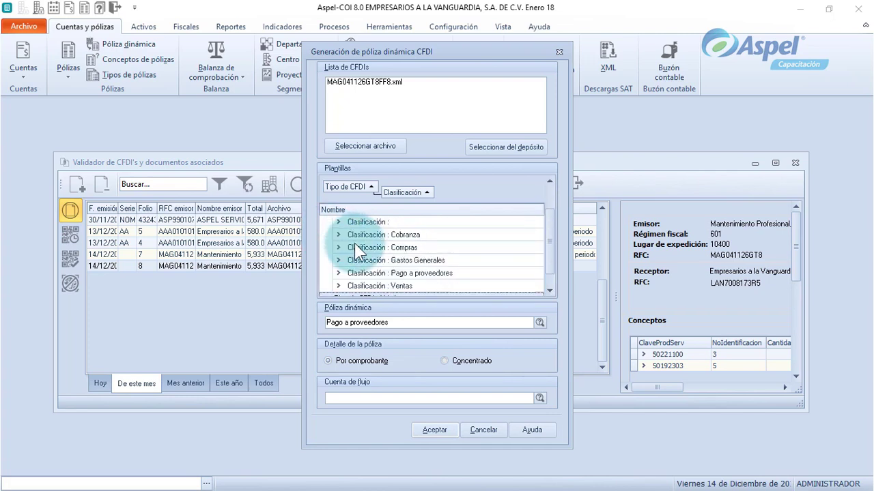
left_click(376, 276)
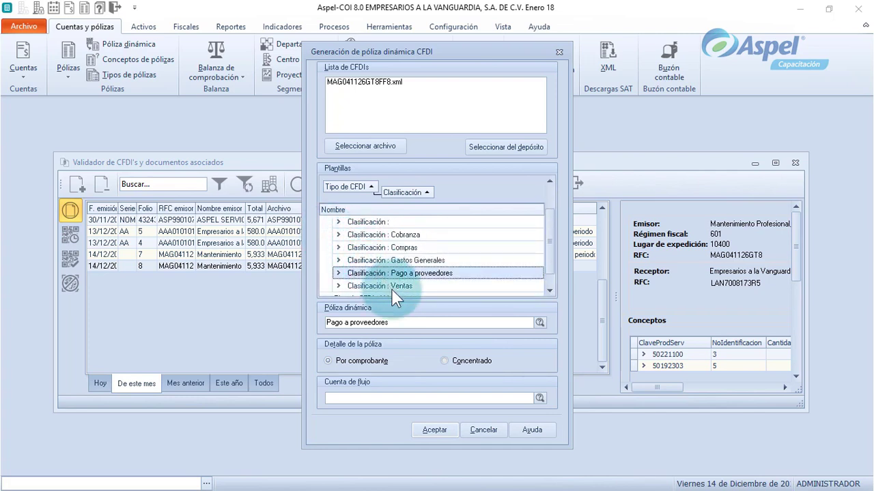
left_click(540, 324)
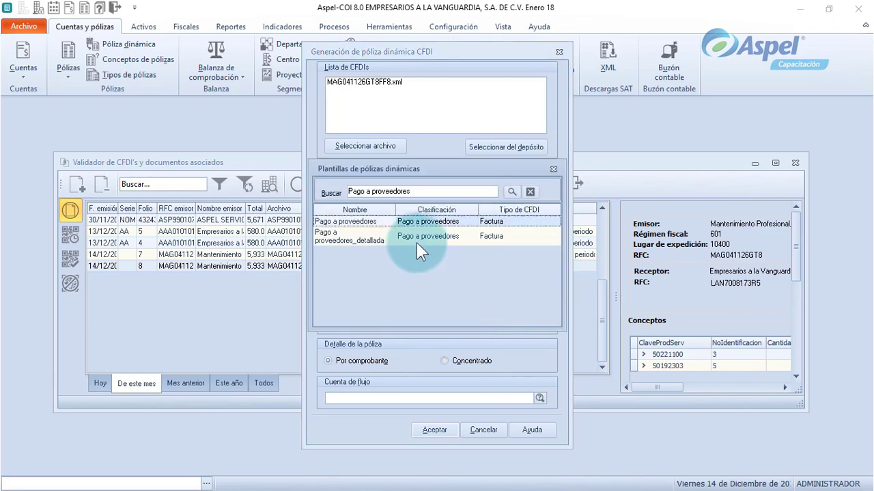
double_click(394, 228)
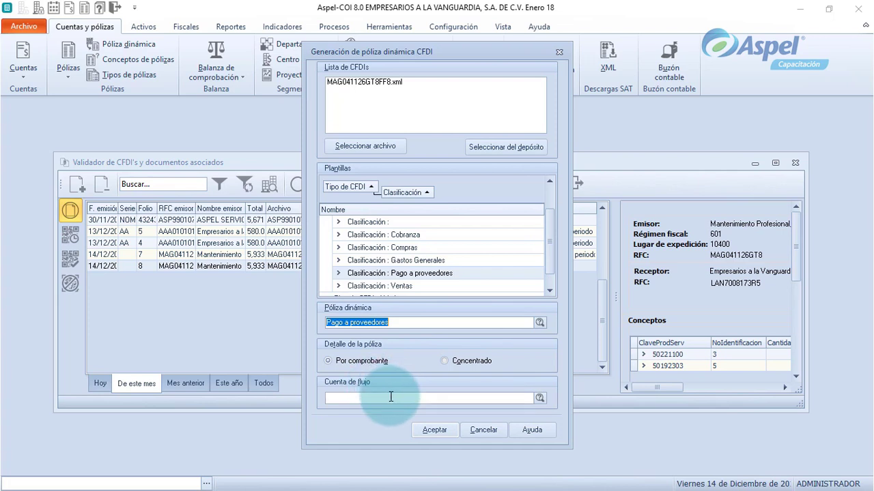
left_click(435, 430)
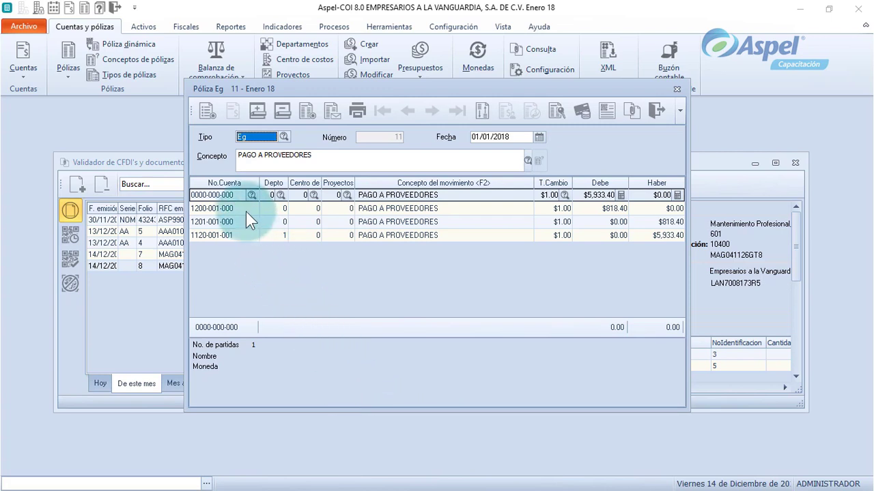
left_click(236, 195)
type("2110-001-002")
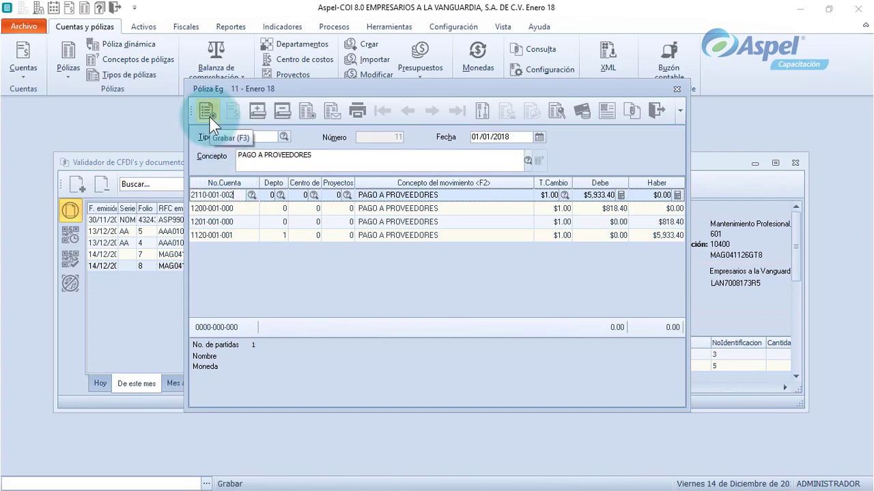
left_click(209, 116)
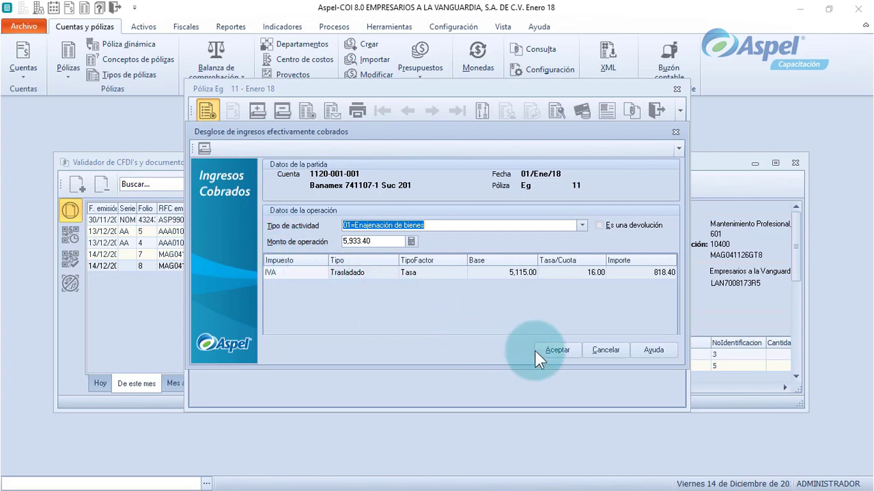
left_click(571, 354)
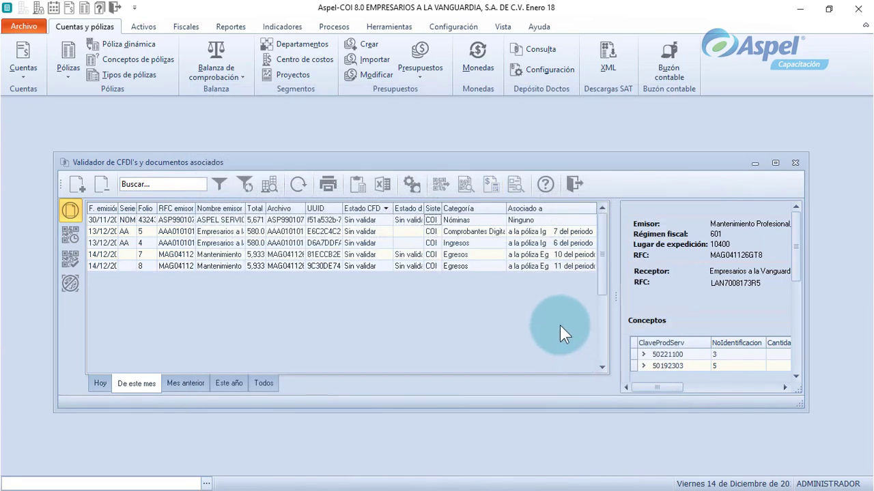
Inspect the details of the folio 8 and 13/12/2018 CFDIs in the validator.
left_click(526, 270)
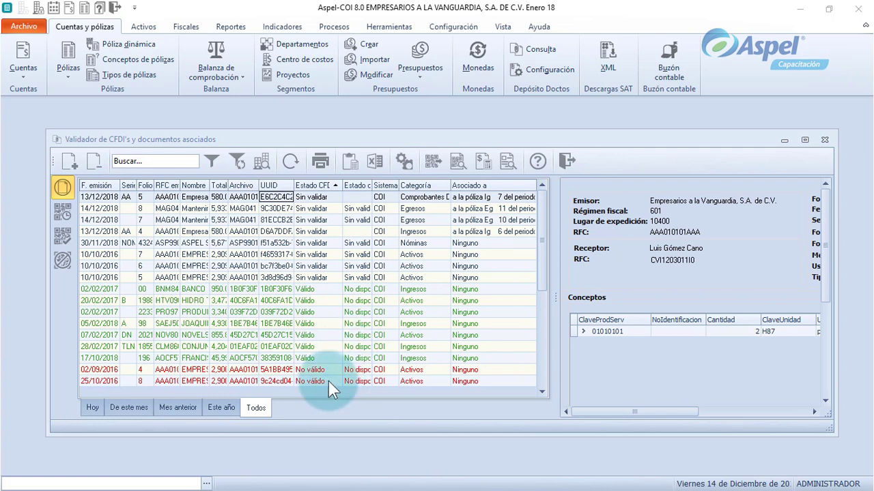
left_click(333, 209)
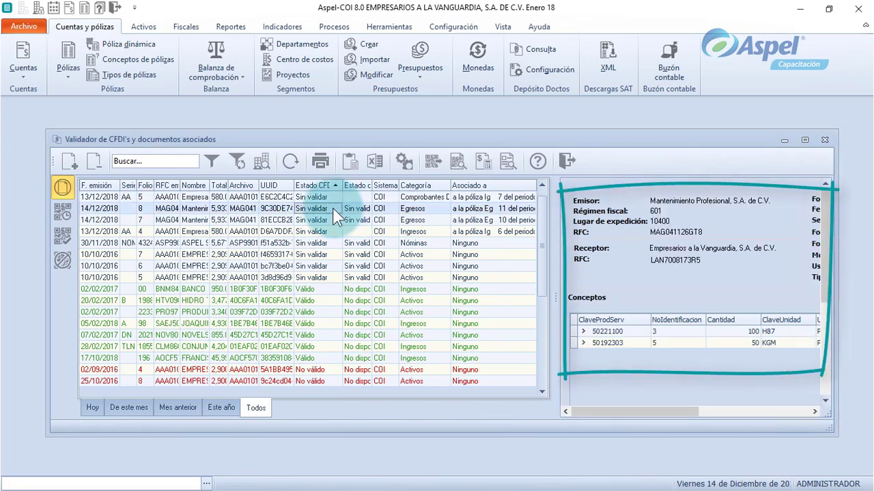
left_click(333, 201)
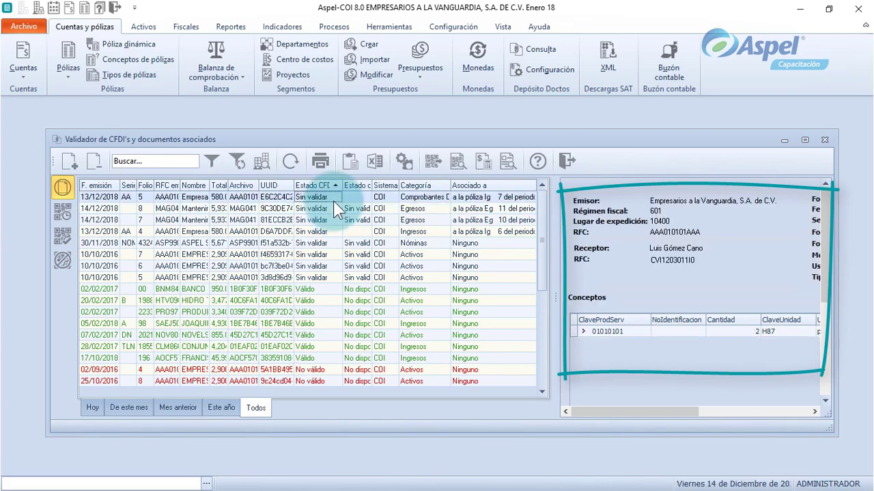
Validate the 30/11/2018 Nóminas and 10/10/2016 folio 7 CFDIs: 1 valid, 1 invalid.
left_click(332, 243)
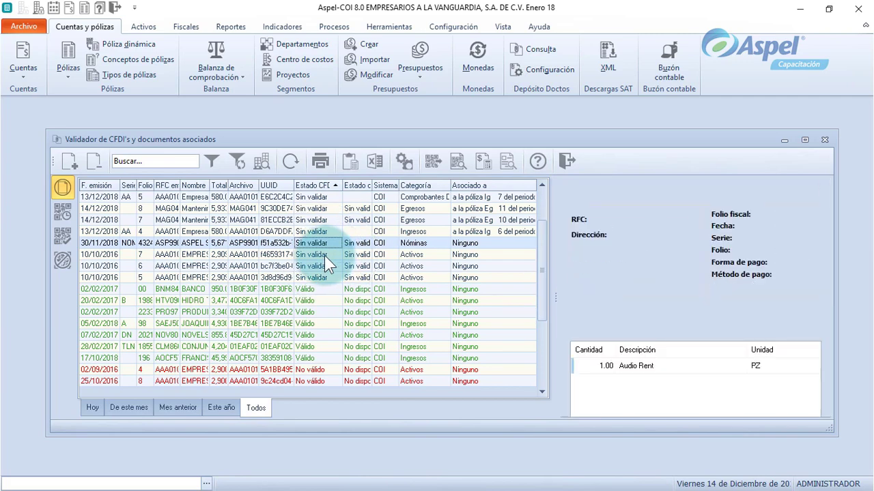
left_click(324, 256)
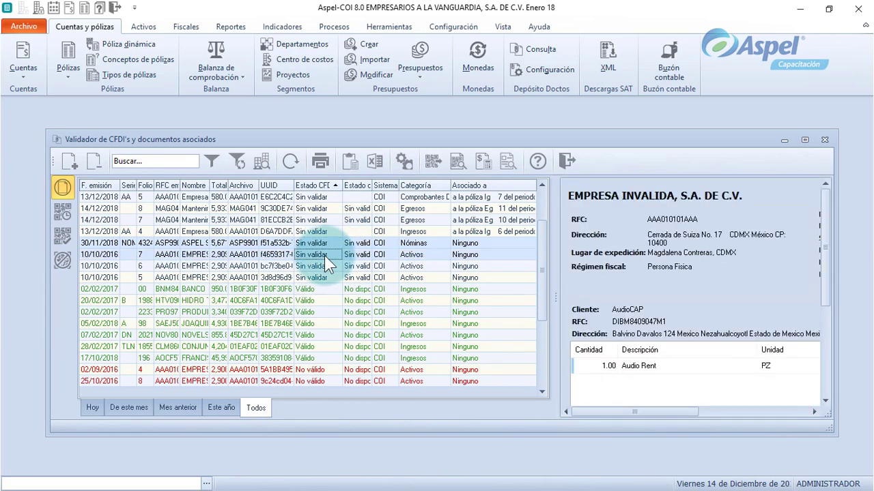
left_click(427, 170)
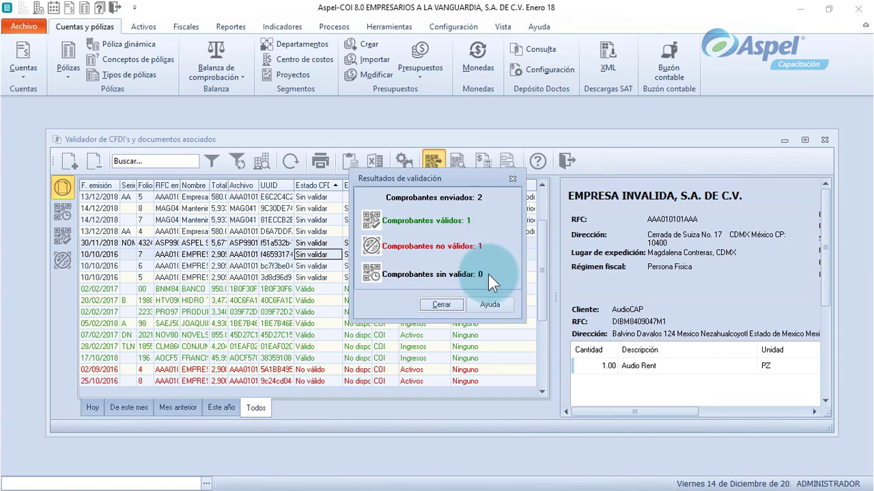
Dismiss the validation results and open the validation report for the invalid 25/10/2016 CFDI.
key("Return")
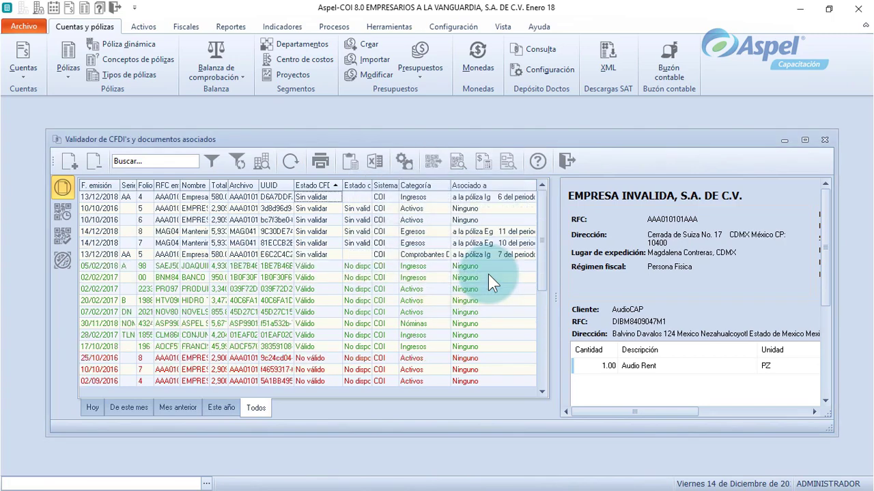
left_click(327, 359)
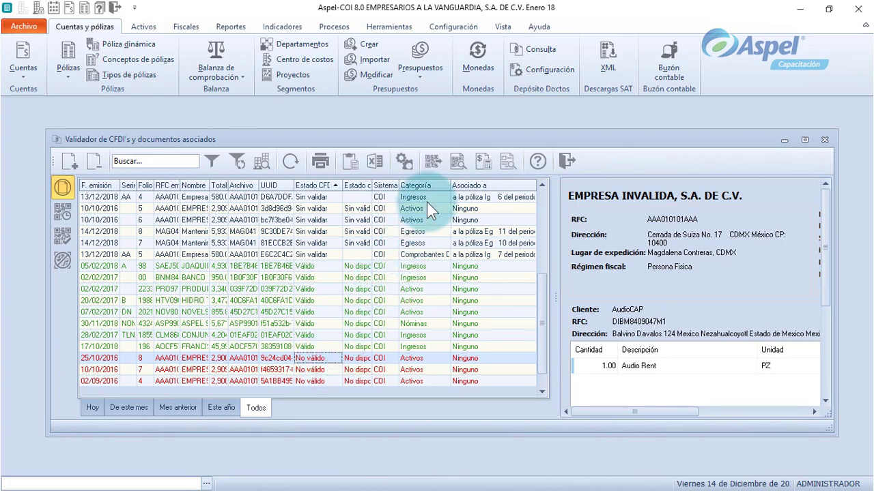
left_click(454, 164)
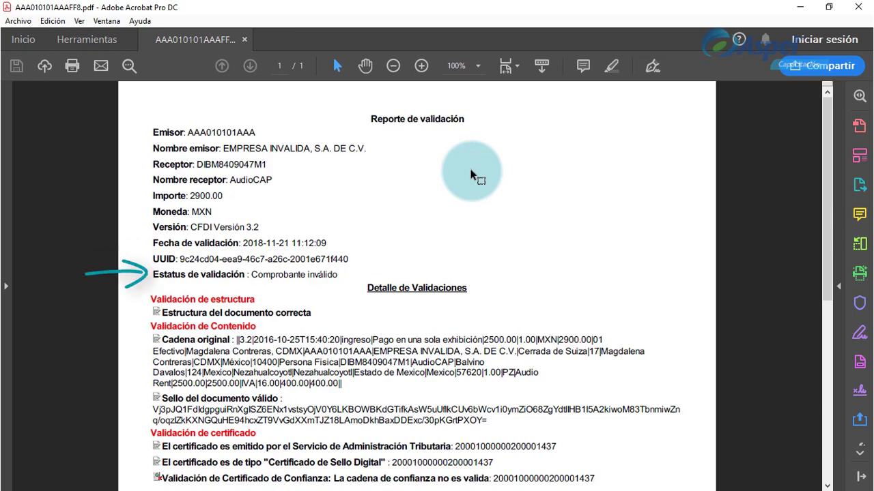
Scroll the validation report PDF down to the structure, seal and certificate-chain details.
scroll(471, 175, "down", 3)
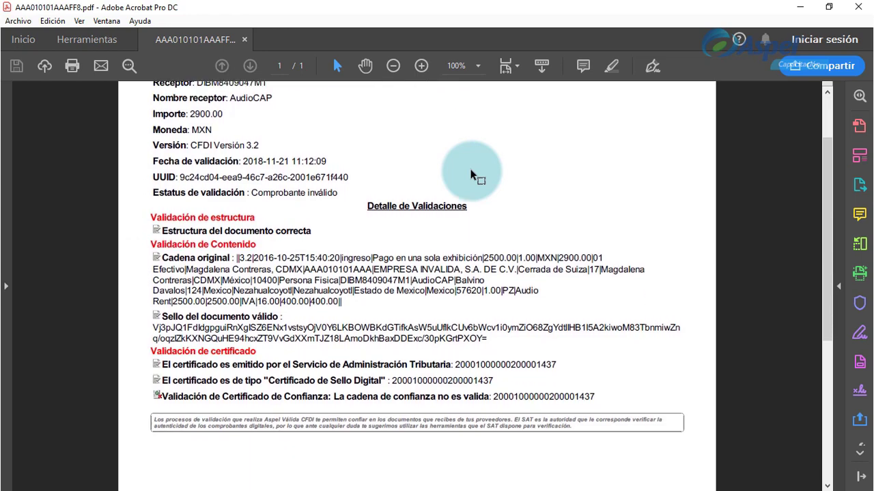
scroll(471, 175, "down", 2)
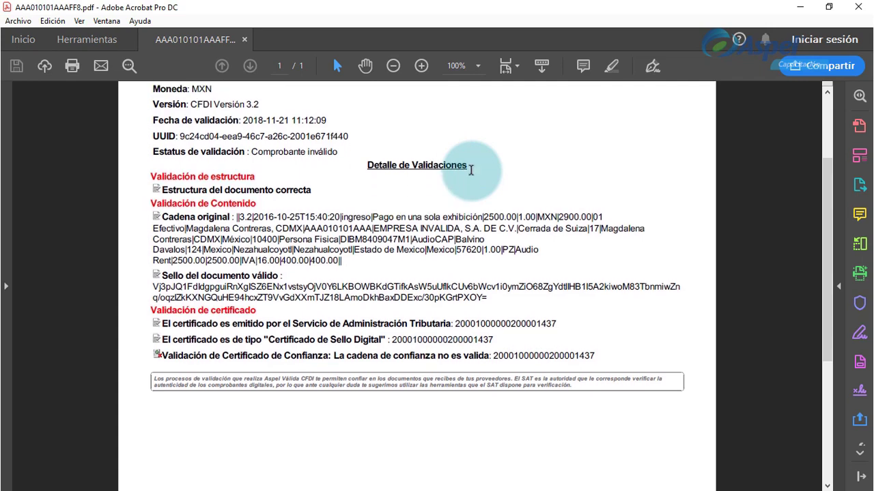
scroll(471, 171, "down", 1)
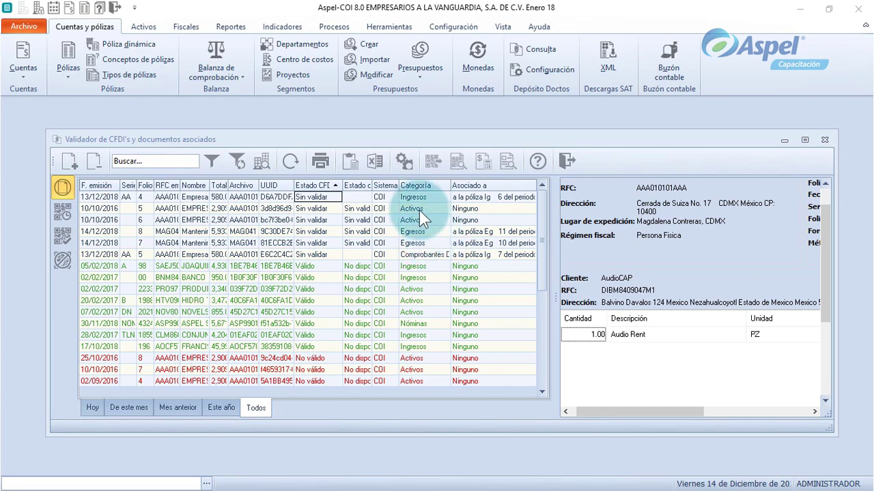
Export the CFDI validator list in Excel format to the Desktop (Escritorio).
left_click(384, 170)
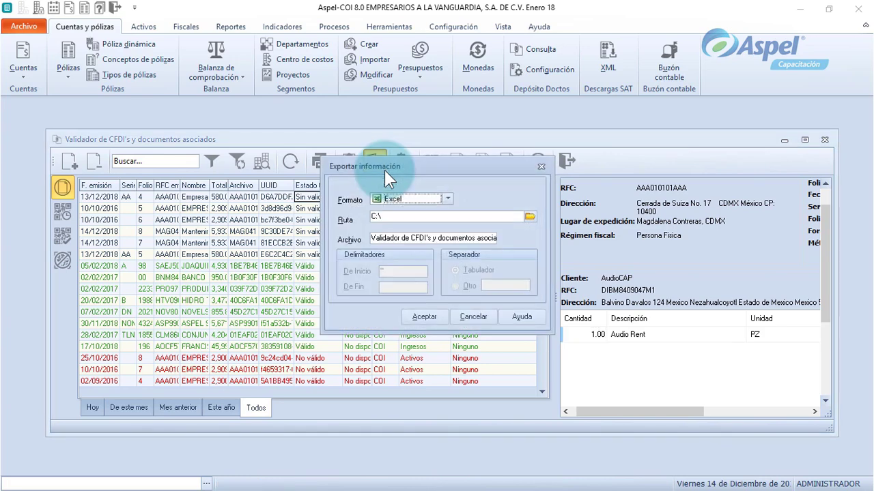
left_click(448, 199)
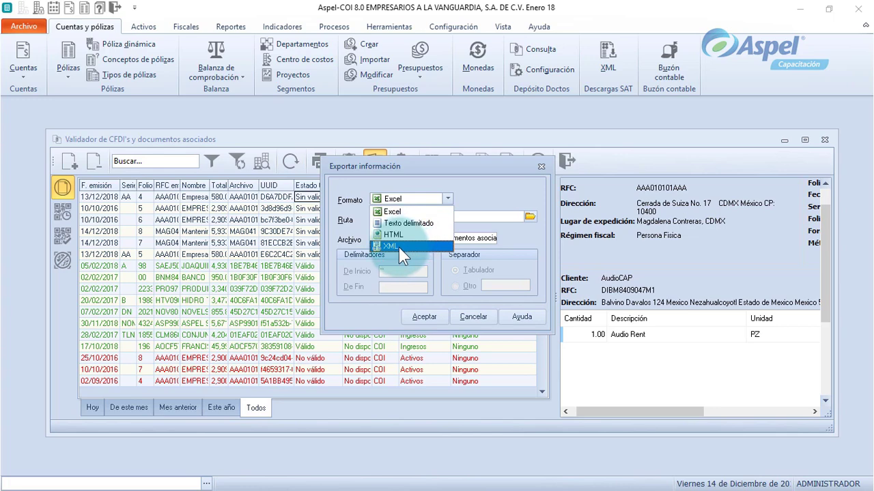
key("Escape")
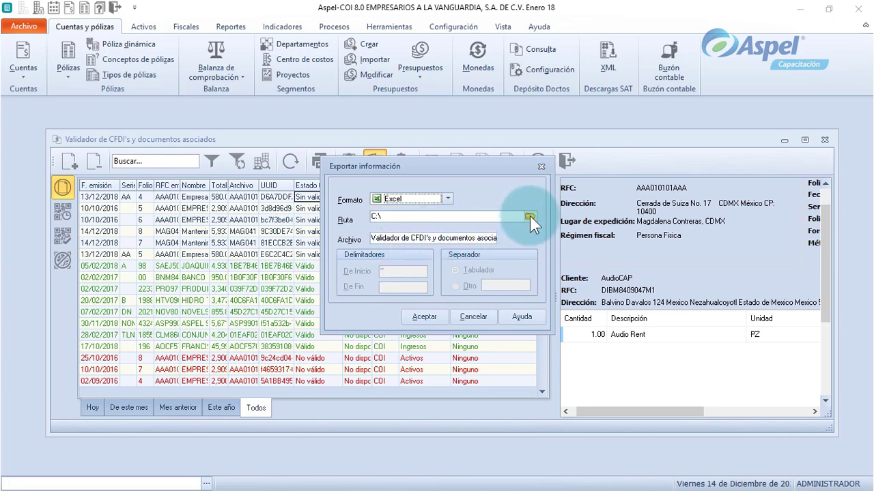
left_click(529, 216)
left_click(372, 204)
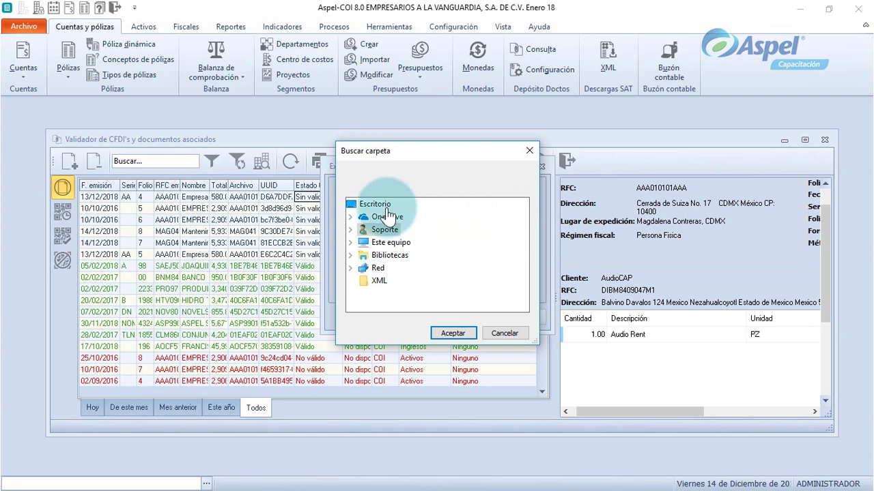
left_click(453, 334)
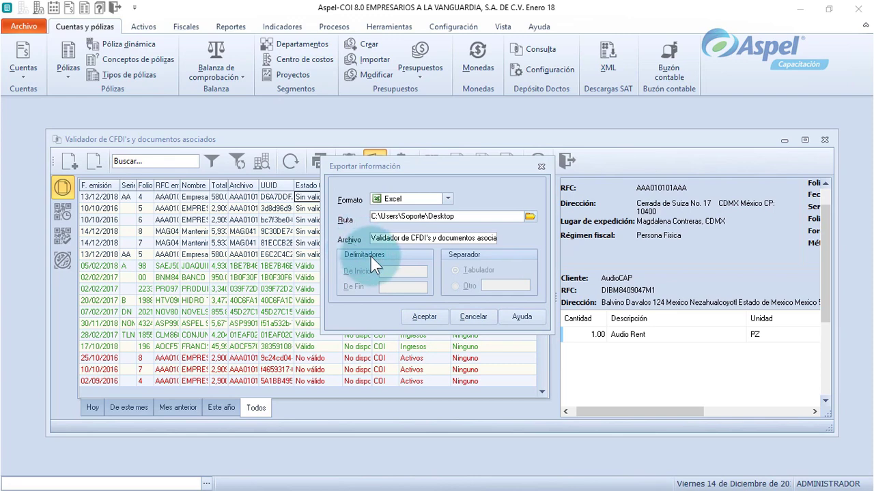
left_click(417, 319)
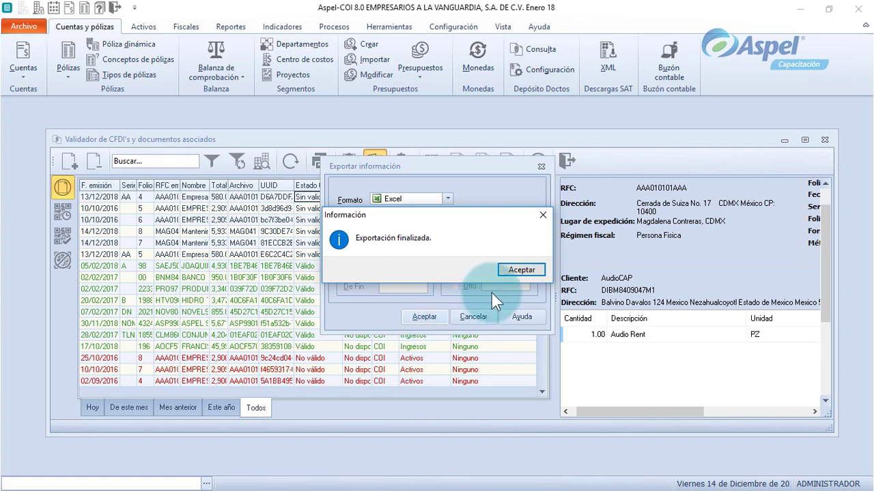
left_click(527, 272)
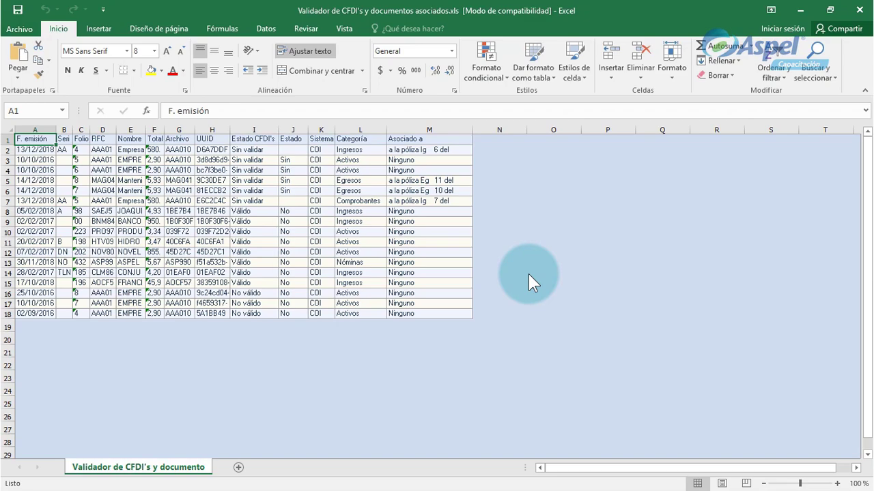
scroll(529, 273, "up", 3, "ctrl")
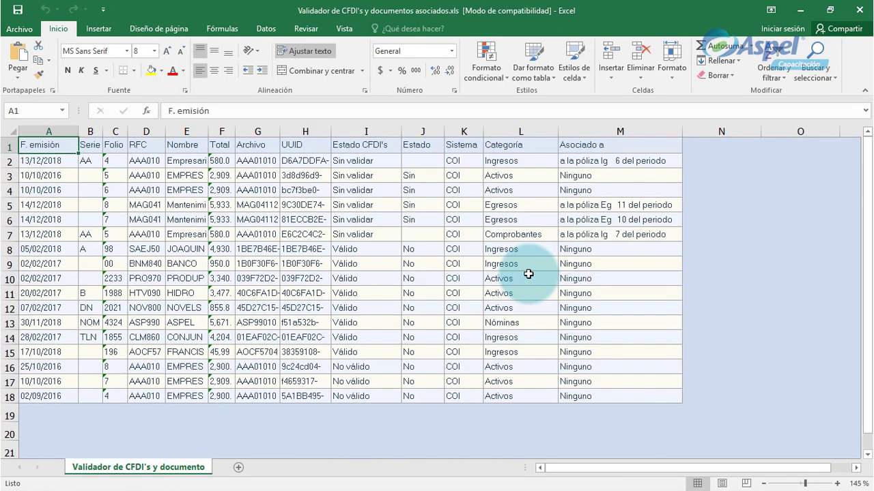
scroll(529, 274, "up", 2, "ctrl")
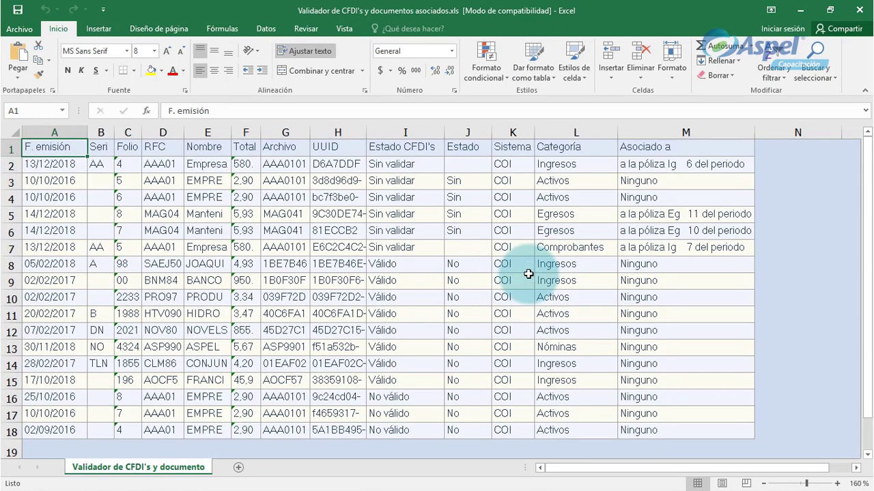